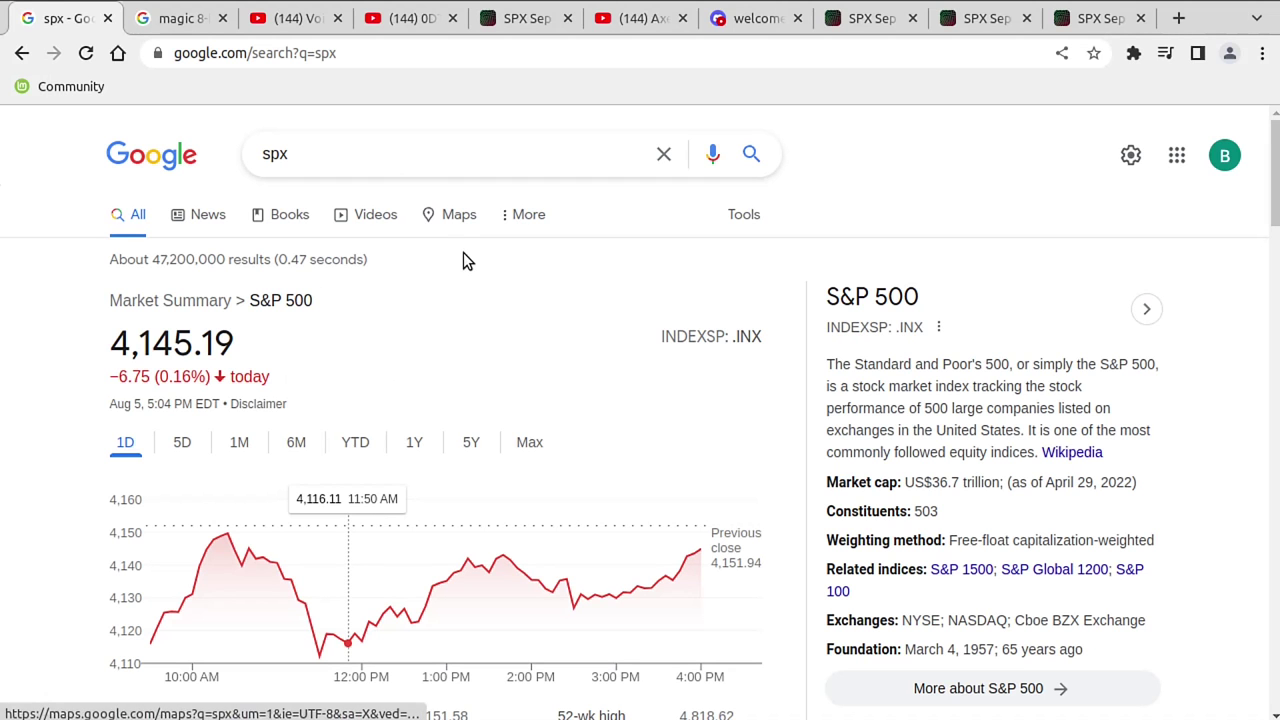
Browse the magic 8-ball image results and preview the CoolGift picture of a ball held in two hands.
left_click(178, 18)
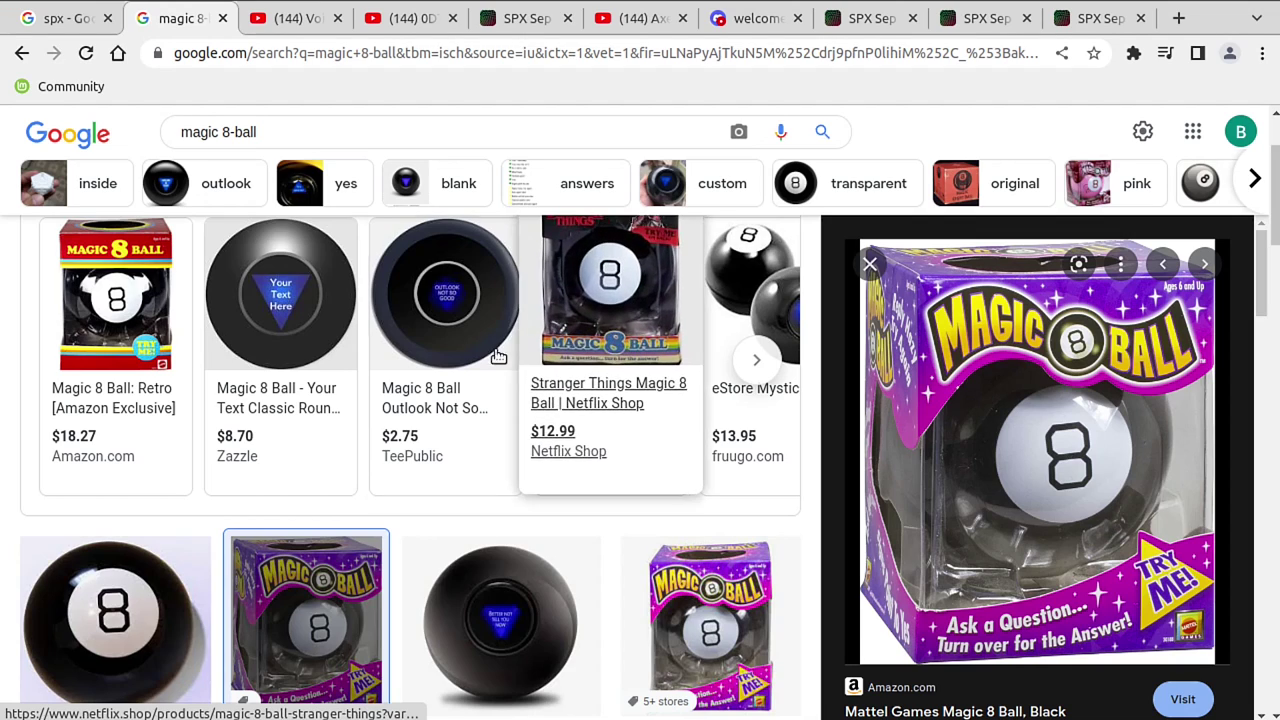
scroll(480, 423, "down", 2)
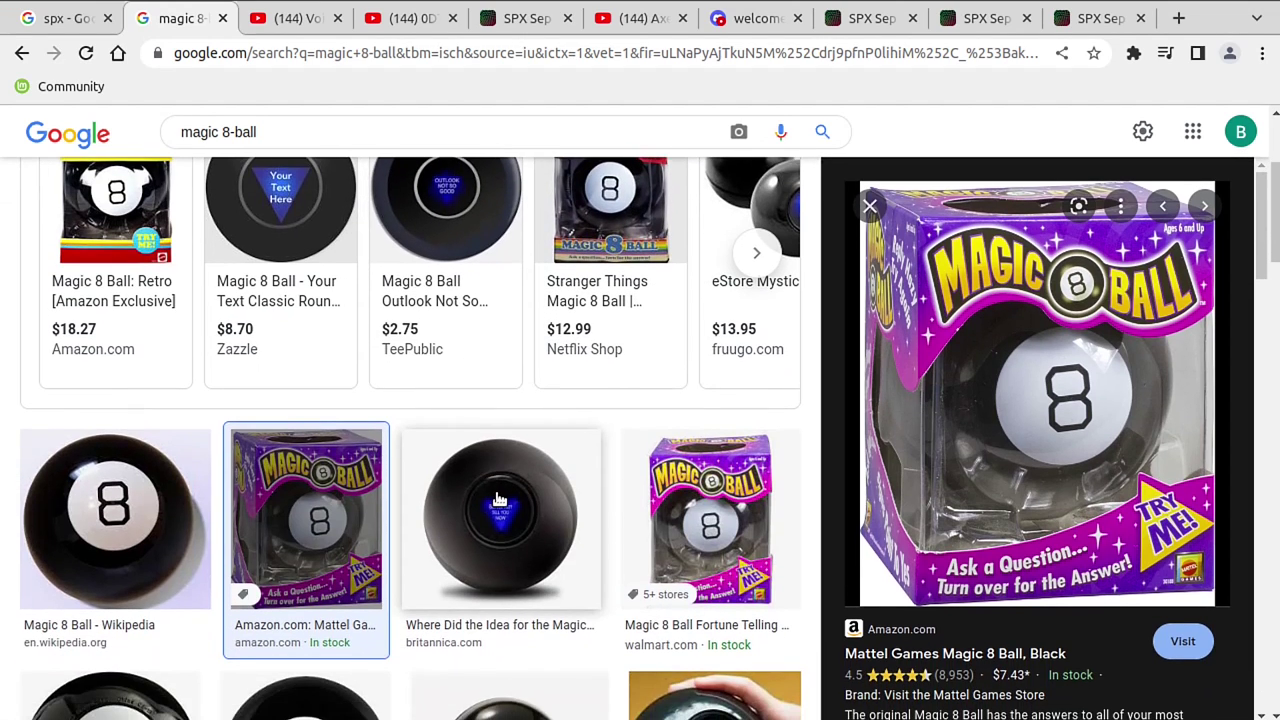
scroll(495, 497, "down", 4)
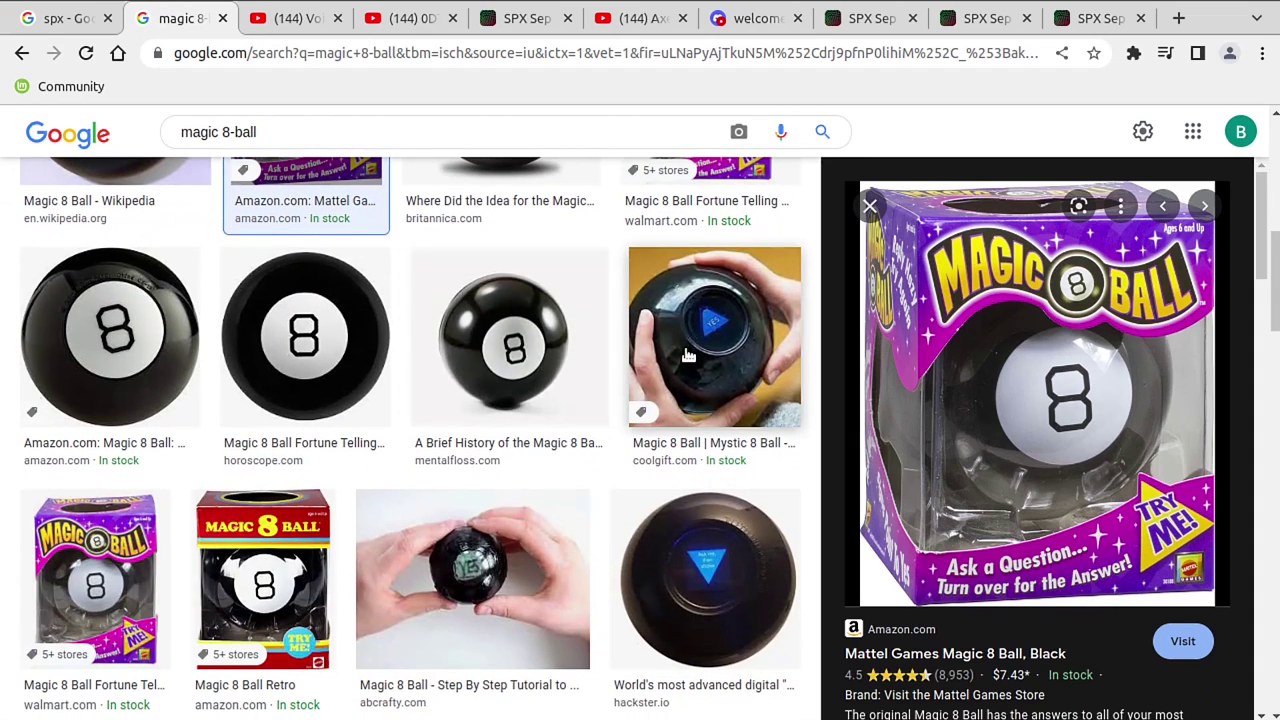
left_click(688, 355)
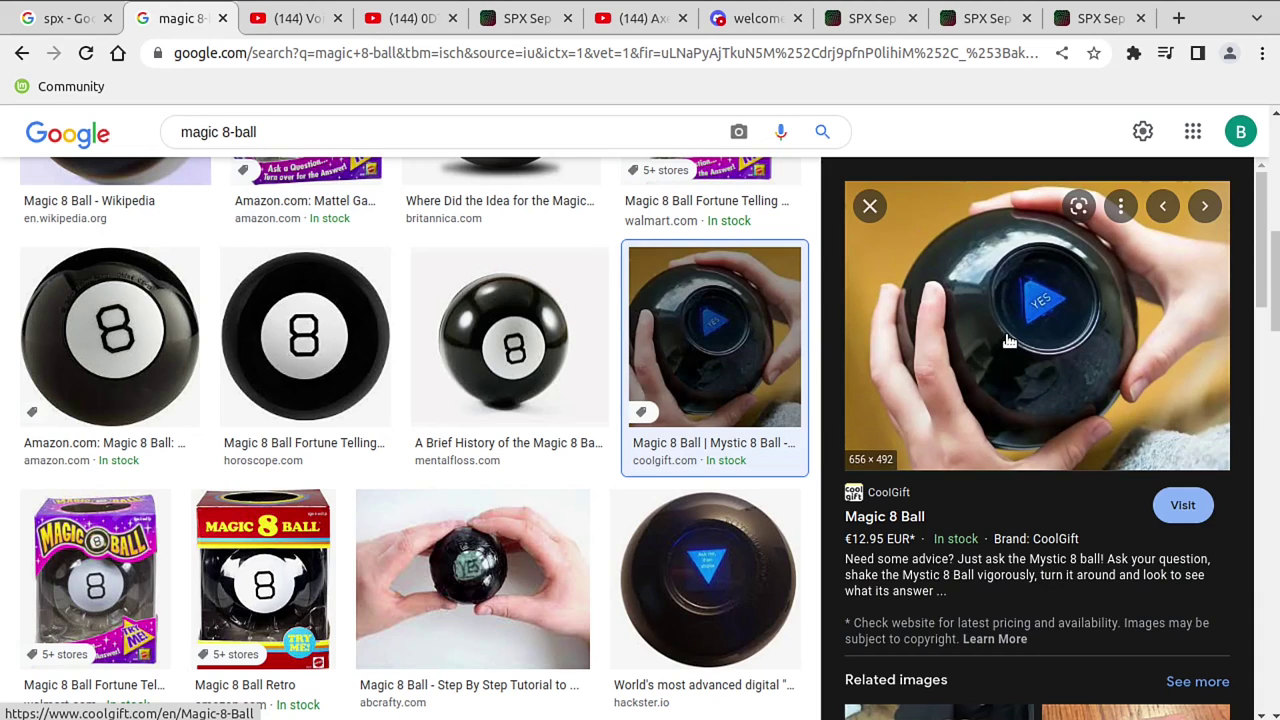
scroll(700, 409, "up", 5)
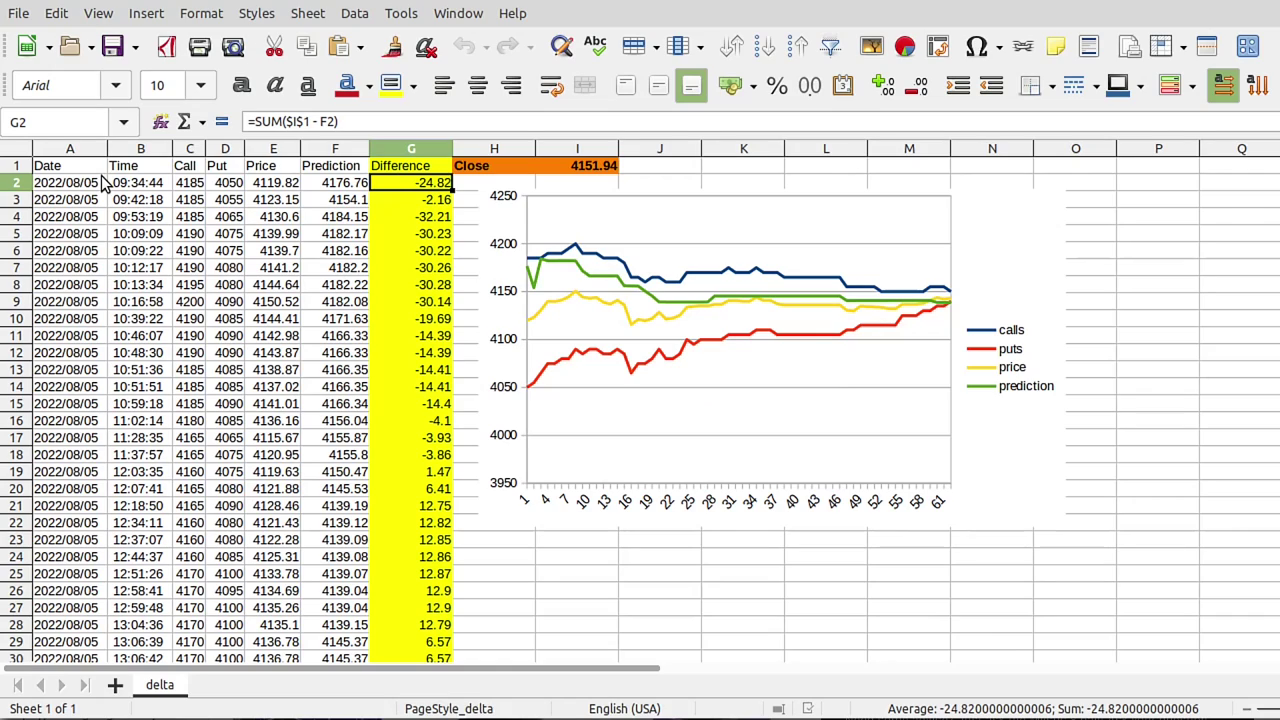
In the delta spreadsheet, inspect the first record's date, time, prediction and difference, along with the Difference column and closing price.
left_click(76, 188)
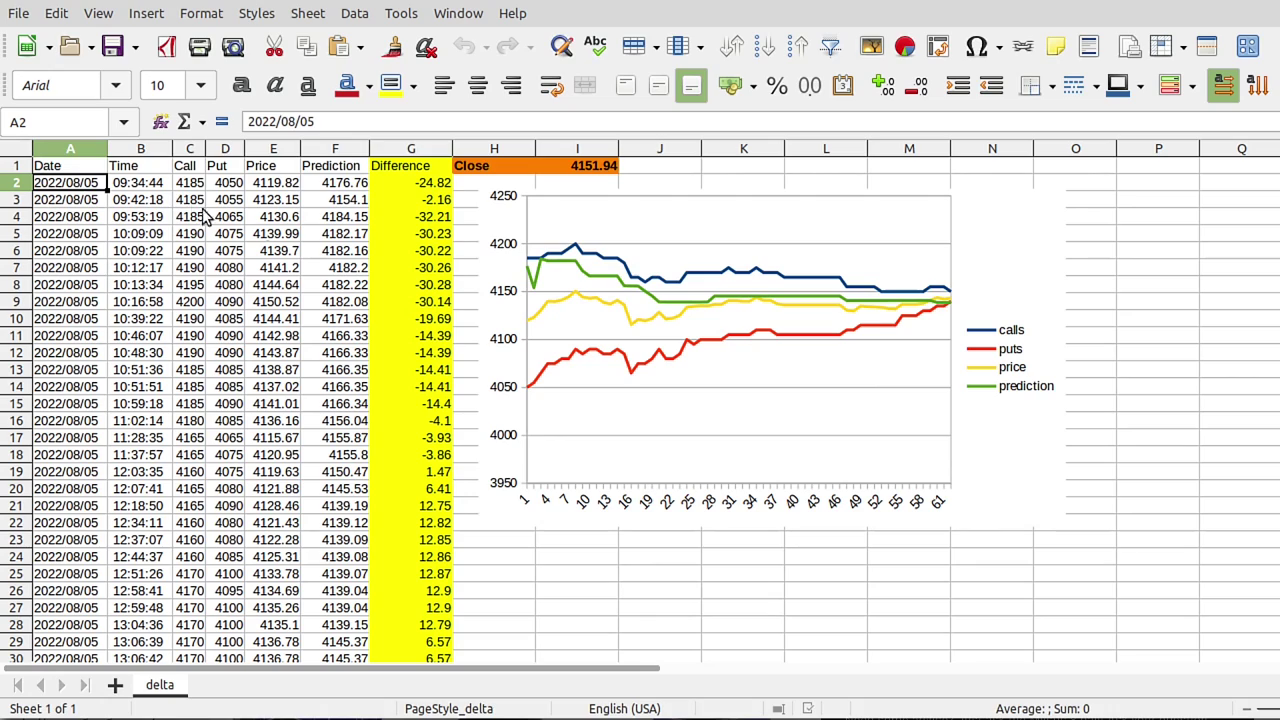
left_click(413, 149)
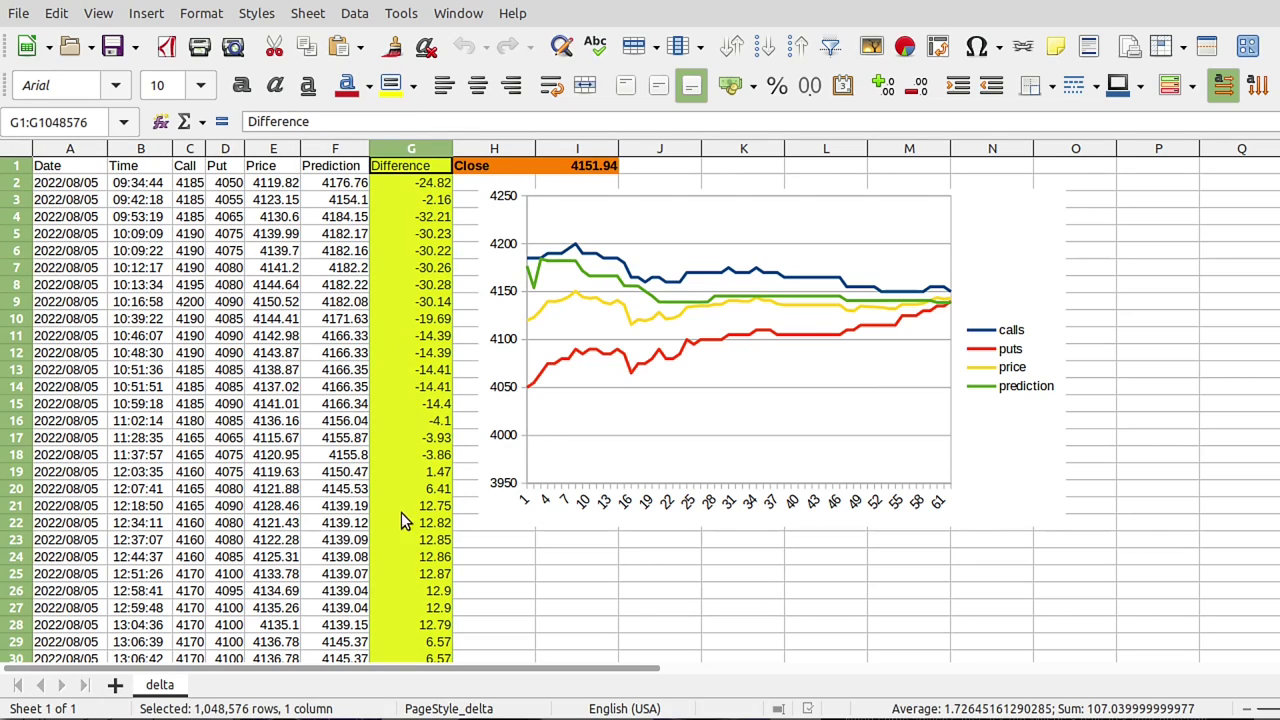
left_click(445, 203)
left_click(537, 168)
left_click(339, 187)
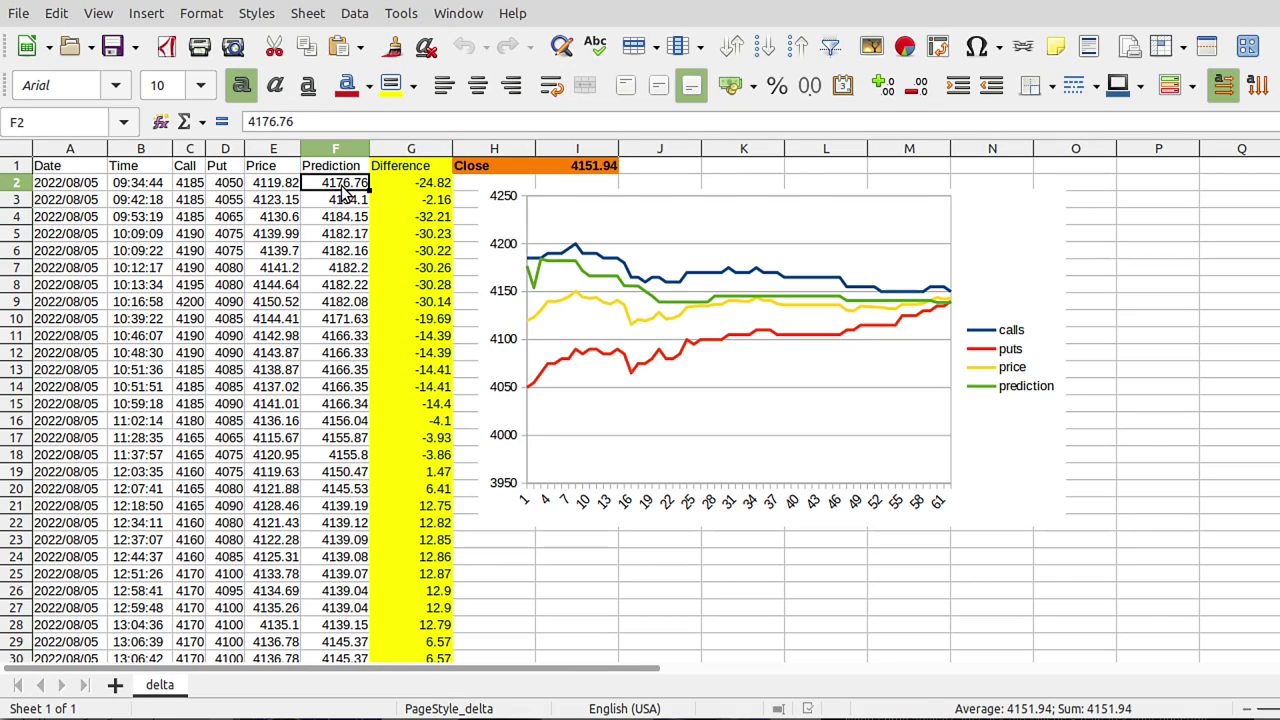
left_click(155, 187)
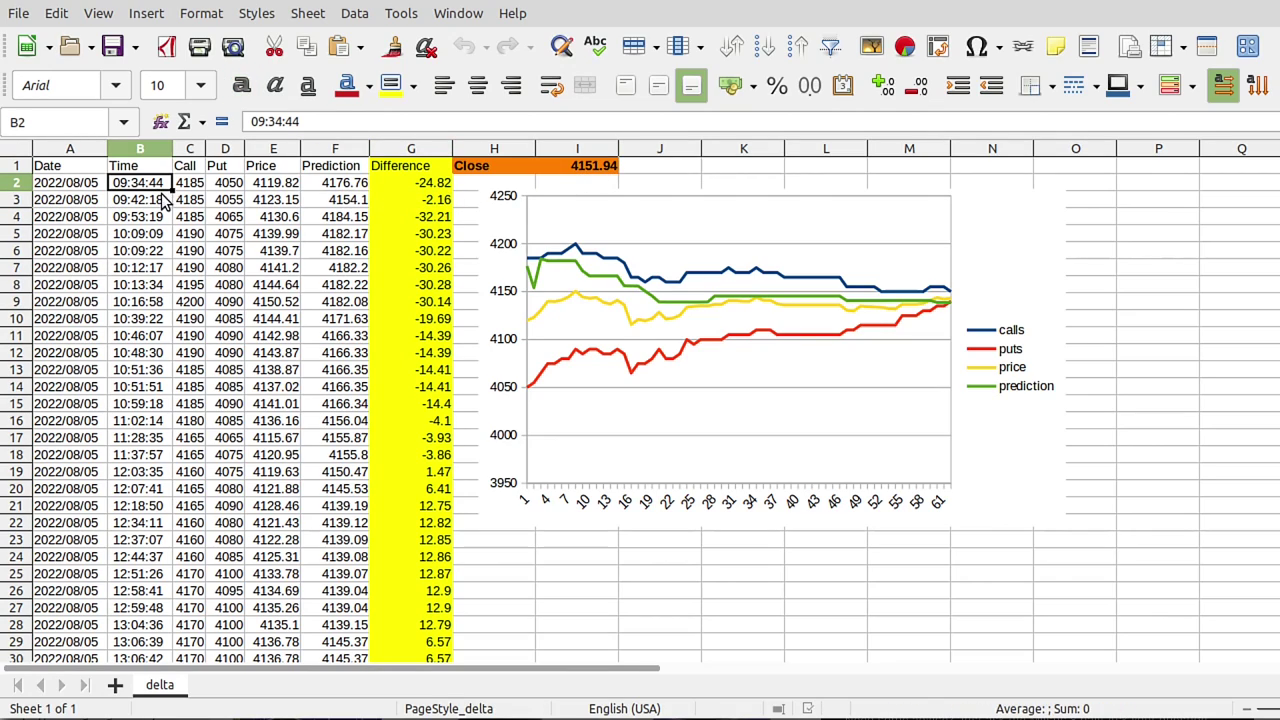
left_click(392, 184)
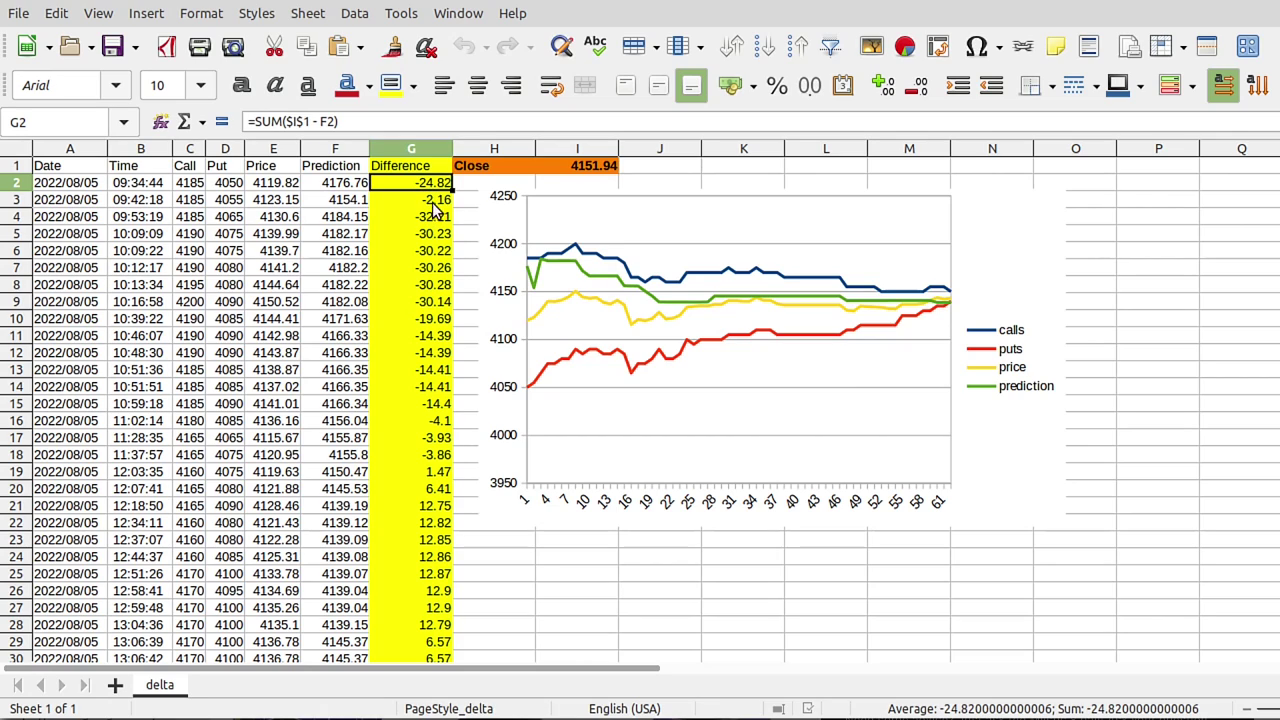
Review the Difference column down to the last record, inspecting the formulas in G16 and G63.
scroll(417, 345, "down", 2)
left_click(430, 318)
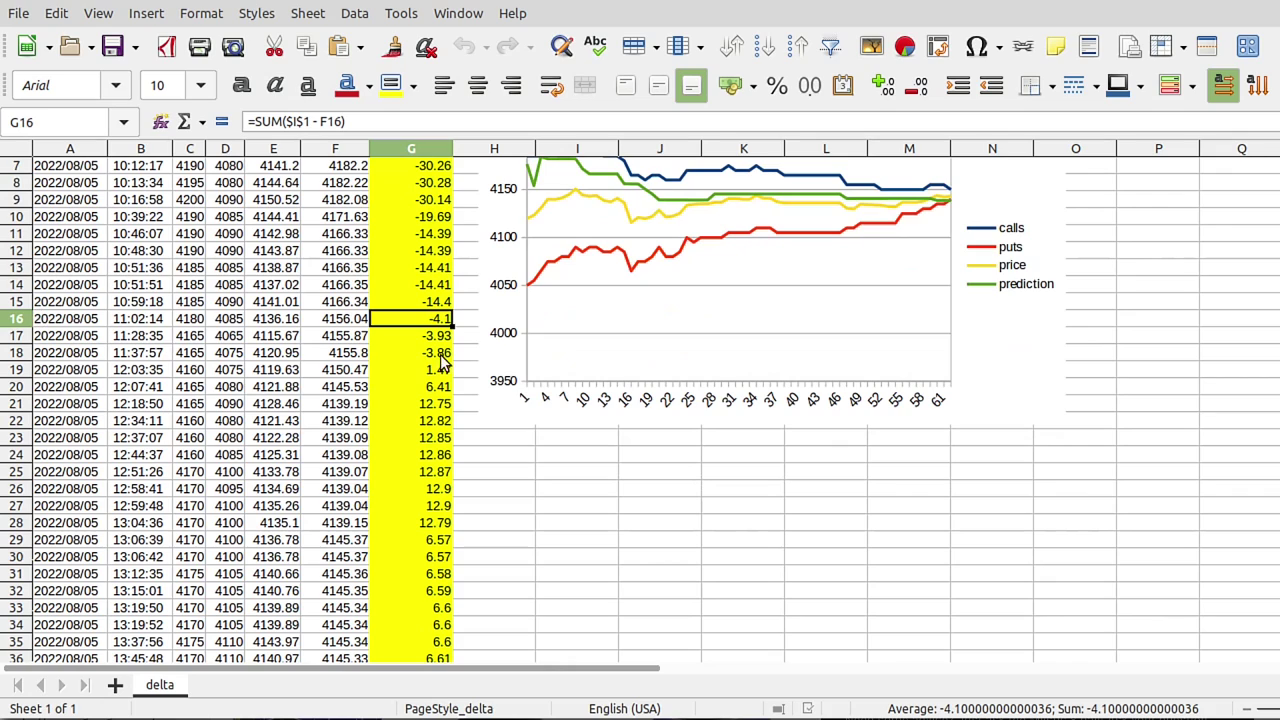
scroll(413, 360, "down", 2)
scroll(428, 360, "down", 9)
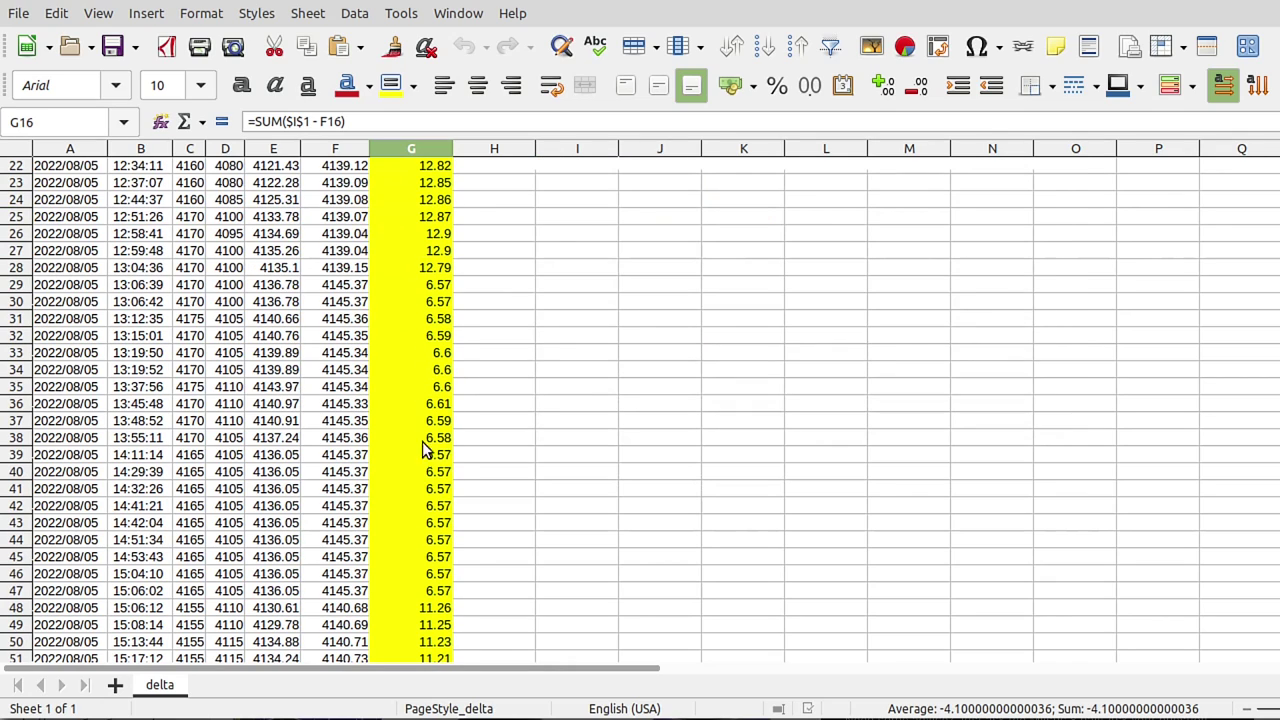
left_click(420, 556)
scroll(600, 490, "up", 6)
scroll(560, 480, "up", 7)
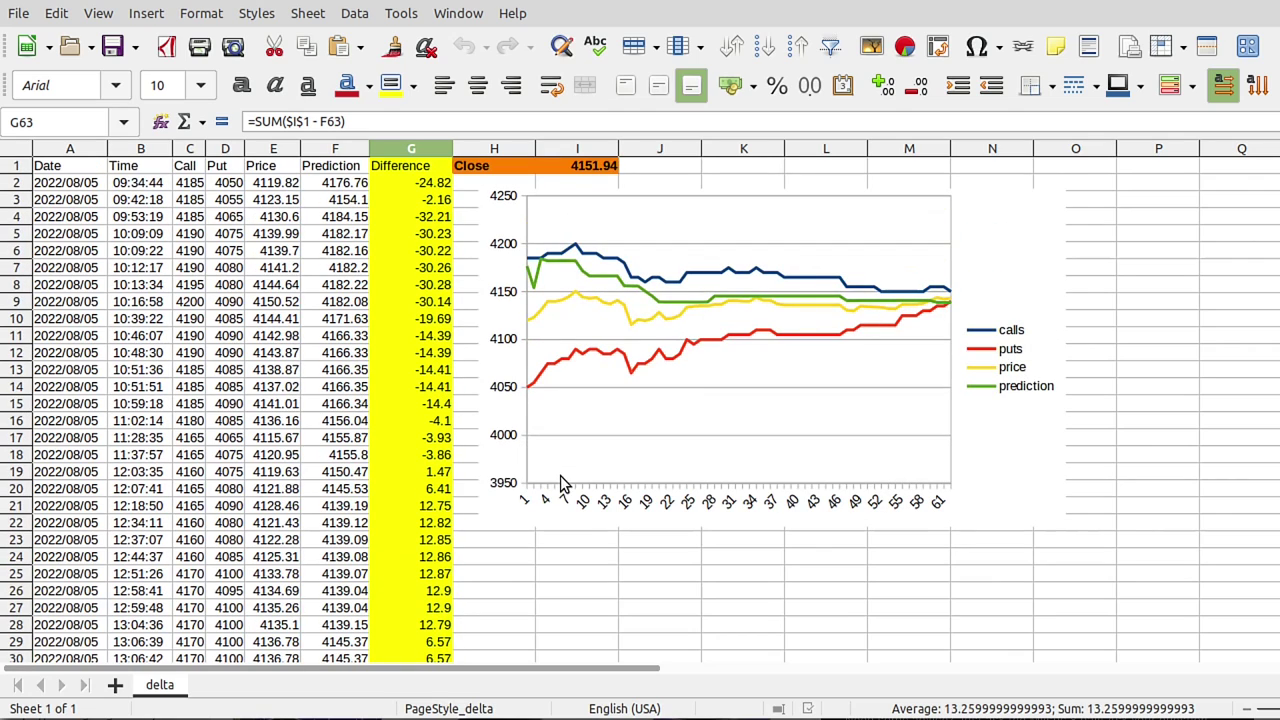
Examine the Difference values again from the day's last record back up to the morning records.
scroll(560, 483, "down", 14)
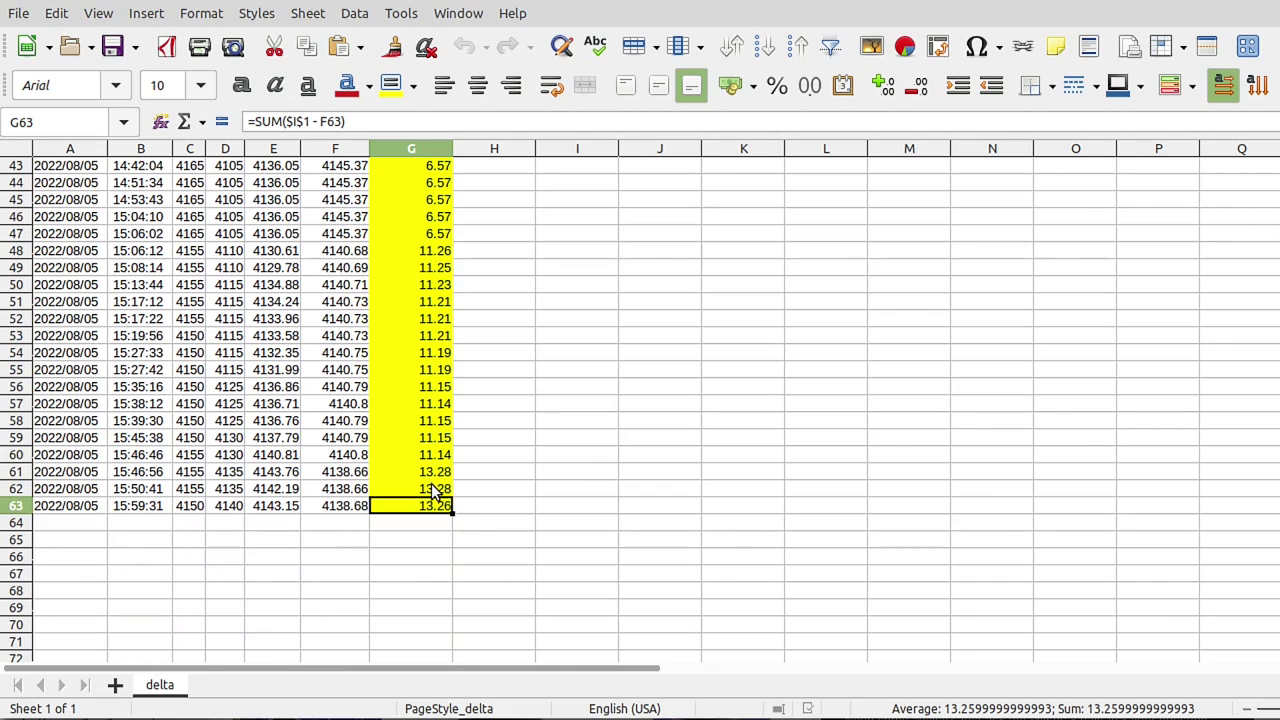
scroll(436, 490, "up", 2)
scroll(422, 543, "up", 3)
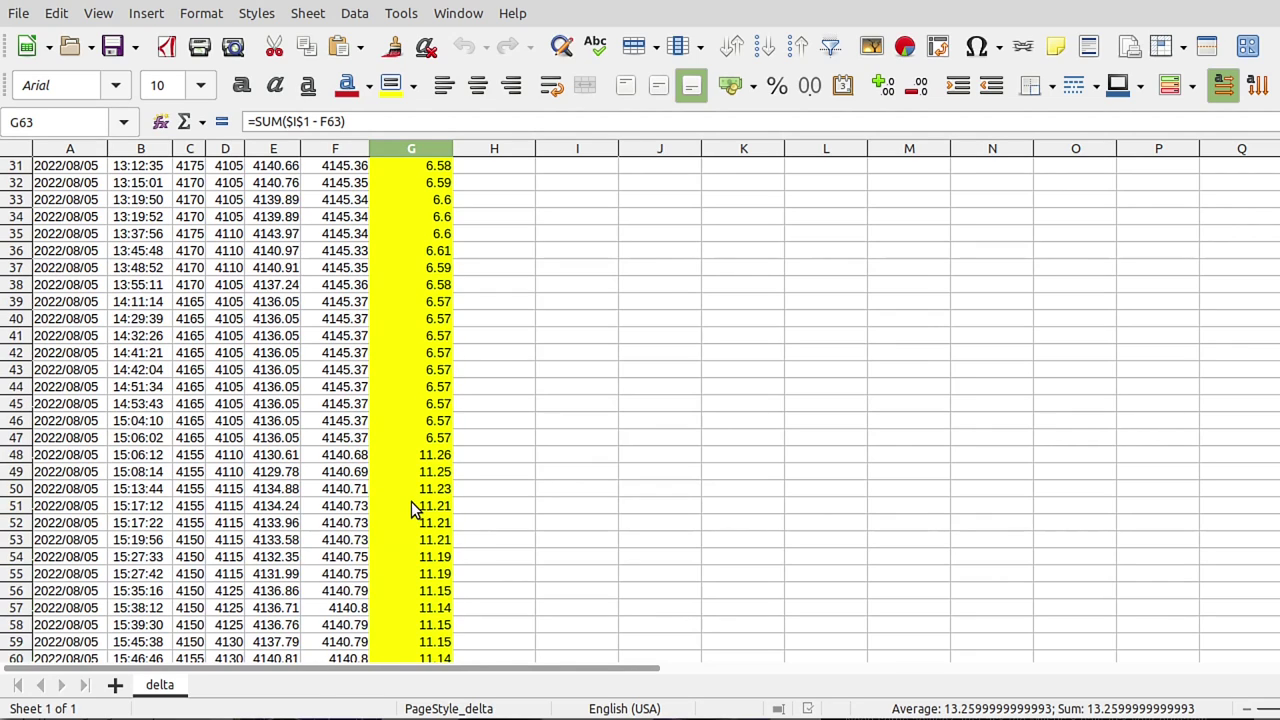
scroll(398, 466, "up", 3)
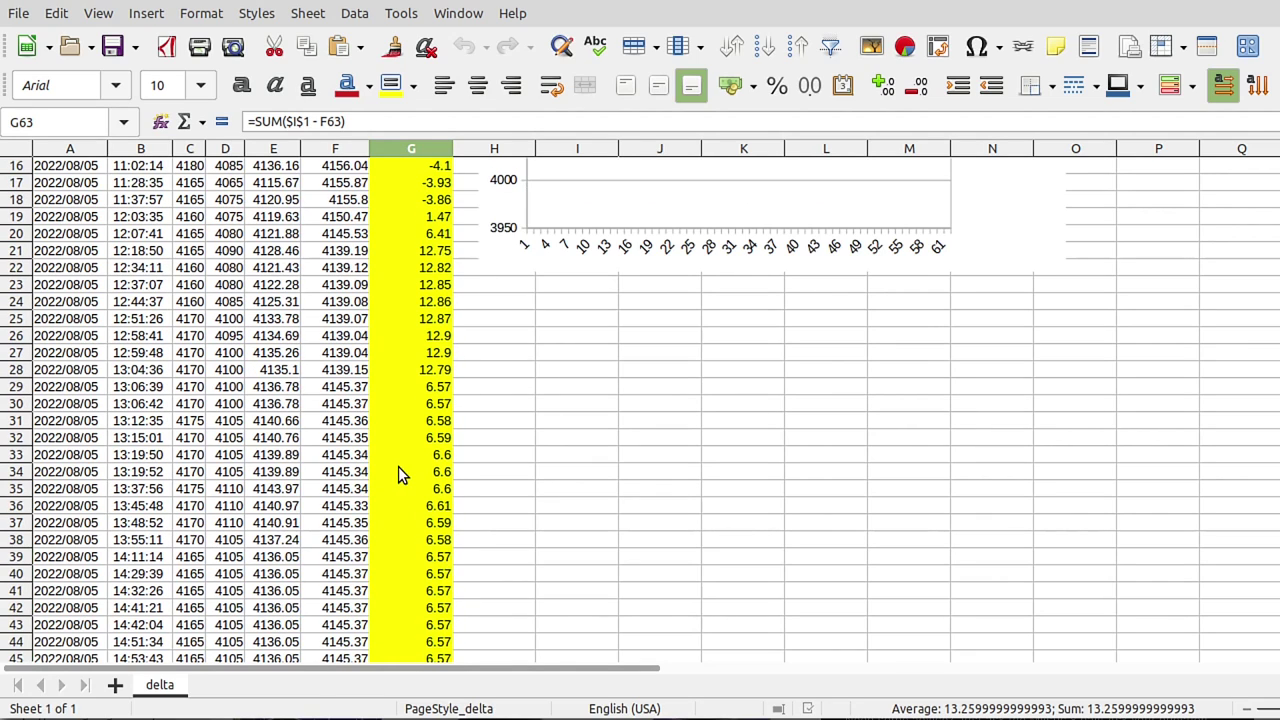
scroll(410, 448, "up", 2)
scroll(402, 324, "up", 1)
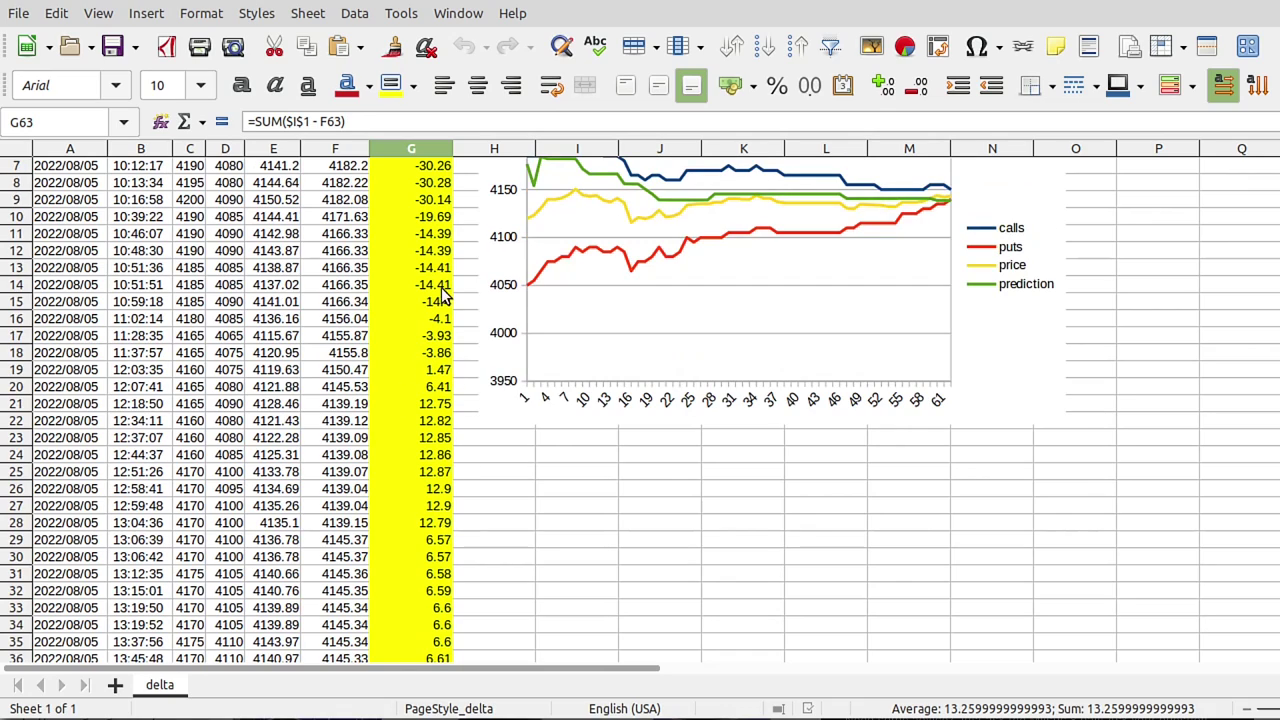
Inspect the difference in G10 and highlight all of row 10, clear the highlight, and return to the prediction chart.
left_click(401, 219)
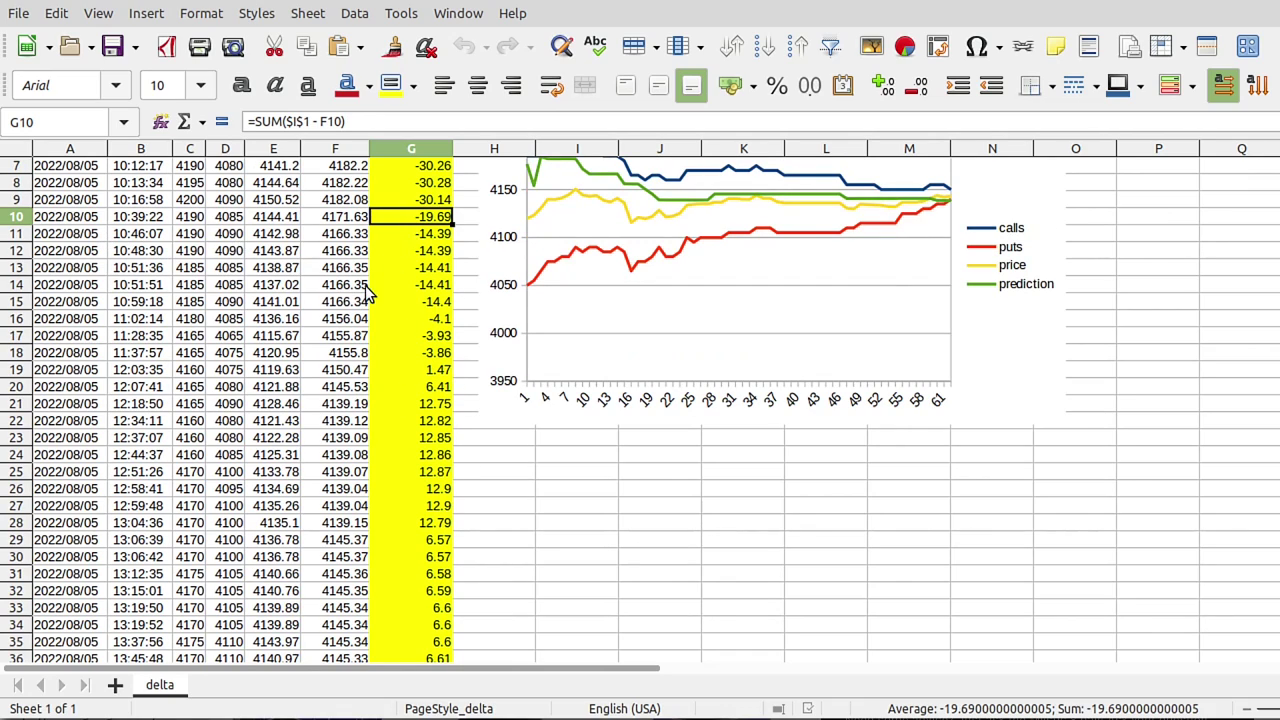
left_click(14, 220)
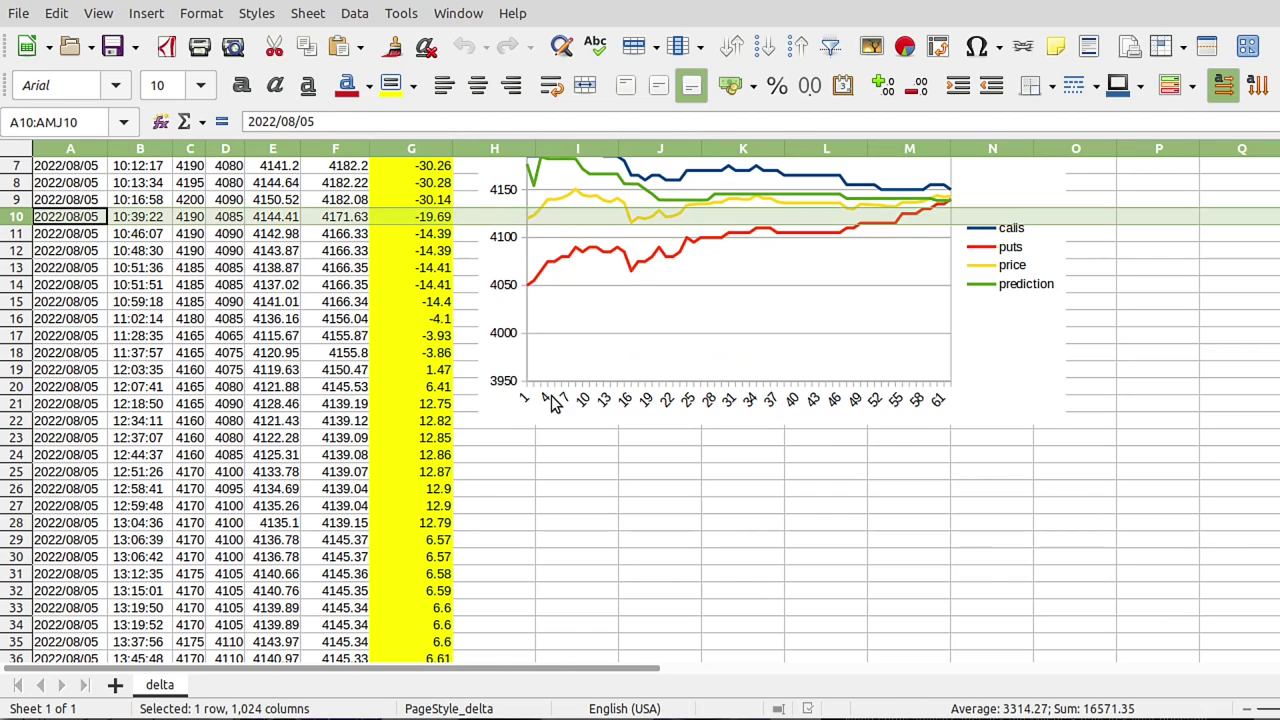
left_click(458, 488)
scroll(411, 478, "up", 2)
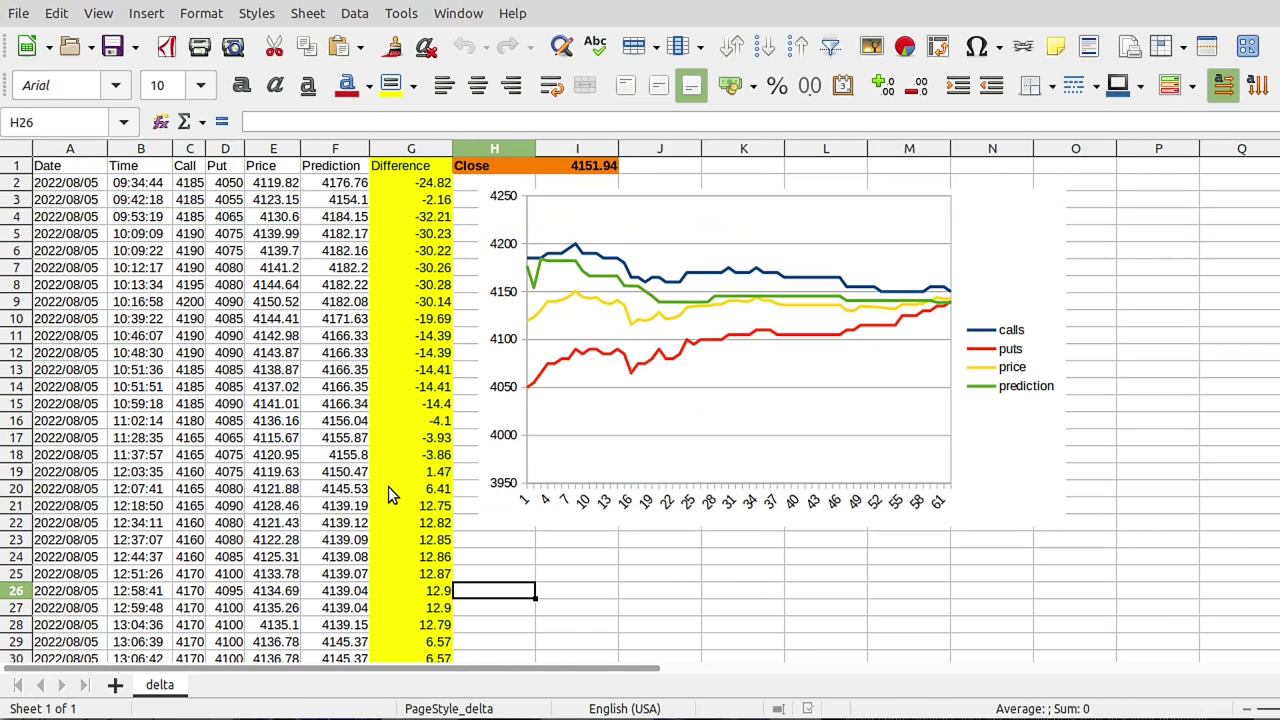
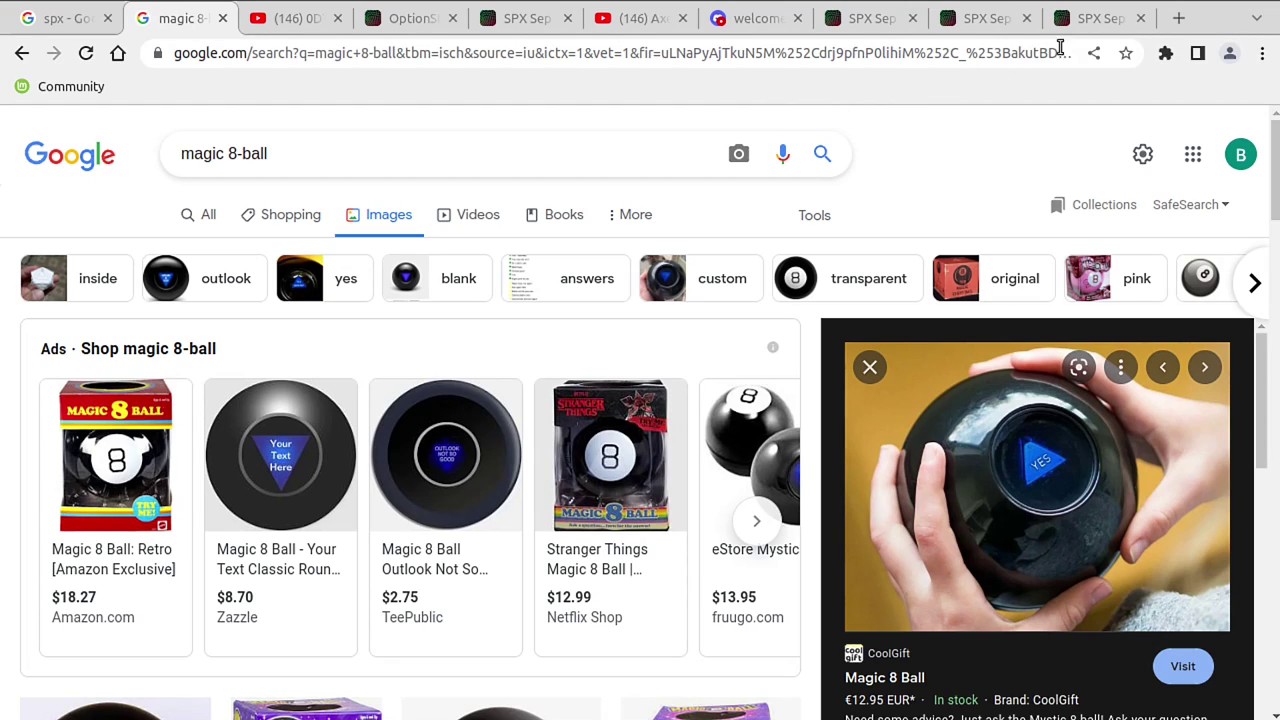
In the browser, examine the SPX payoff charts for the bull call spread, long call condor and iron butterfly.
left_click(870, 22)
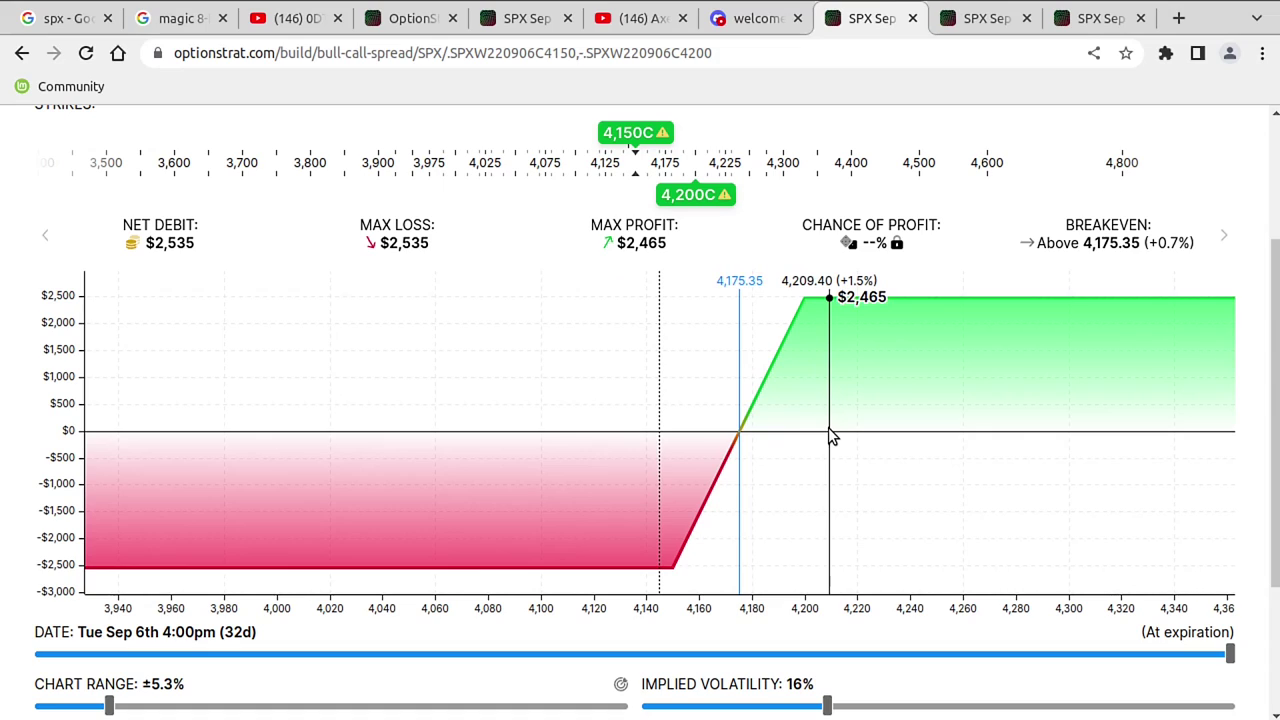
left_click(990, 22)
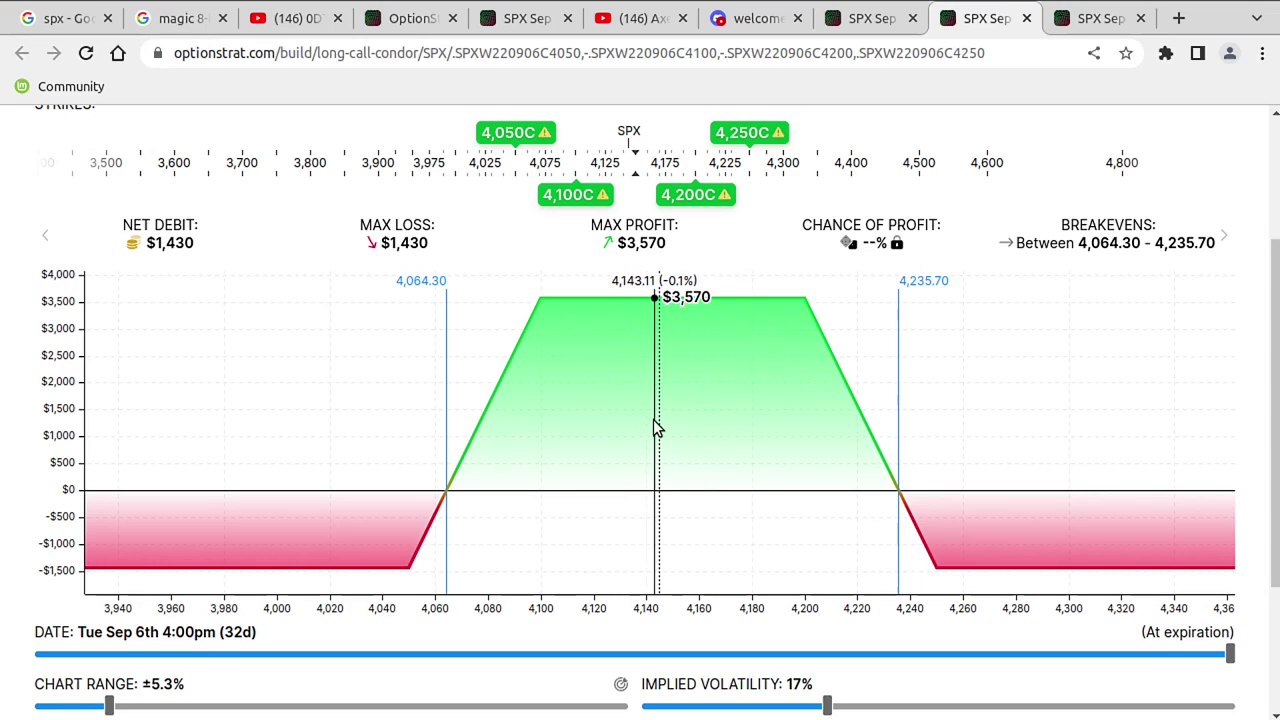
left_click(1086, 34)
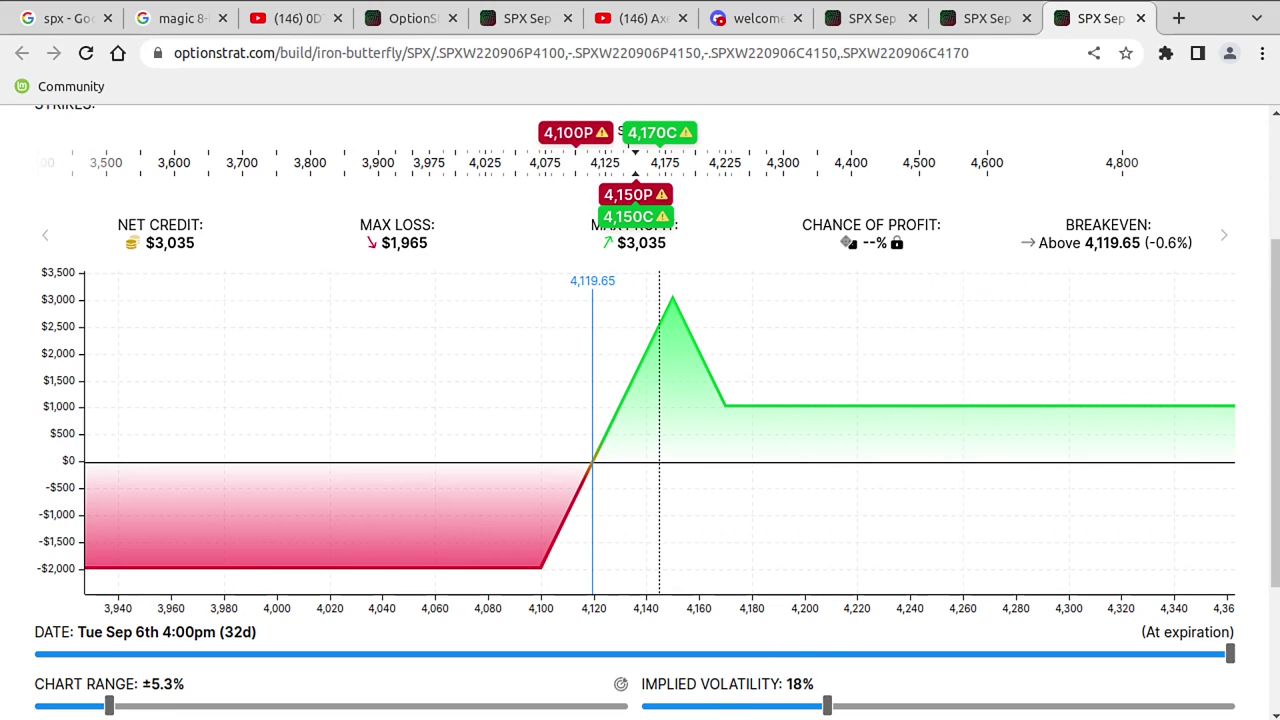
Switch to the SPX chart in thinkorswim and lower the Delta Analyzer line to about 4140, below the Node Analyzer line.
key("alt+Tab")
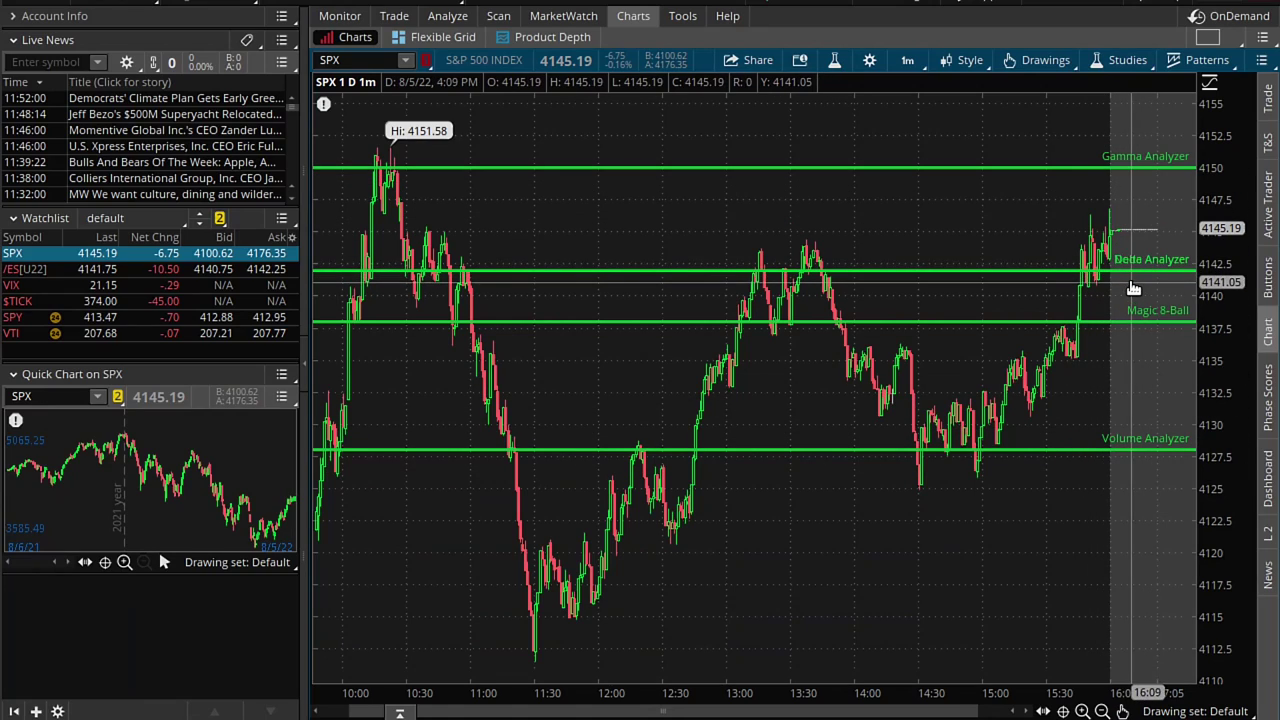
left_click_drag(1141, 267, 1141, 292)
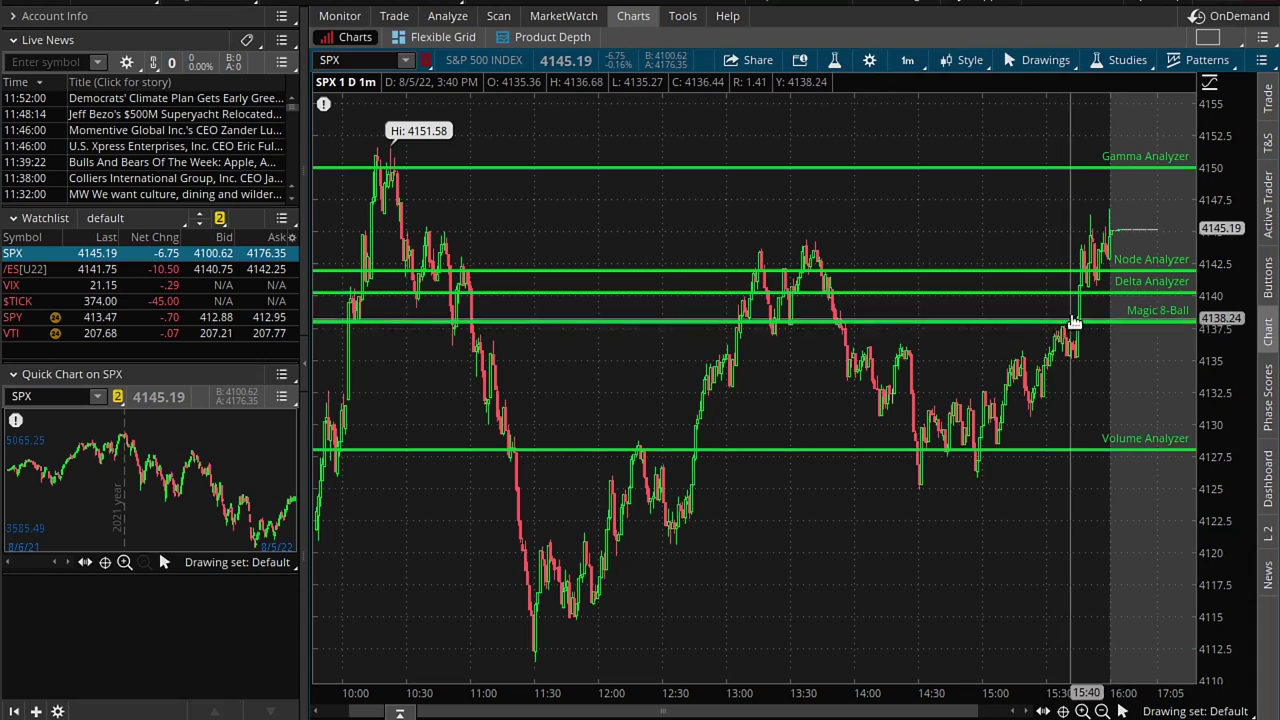
mouse_move(1146, 285)
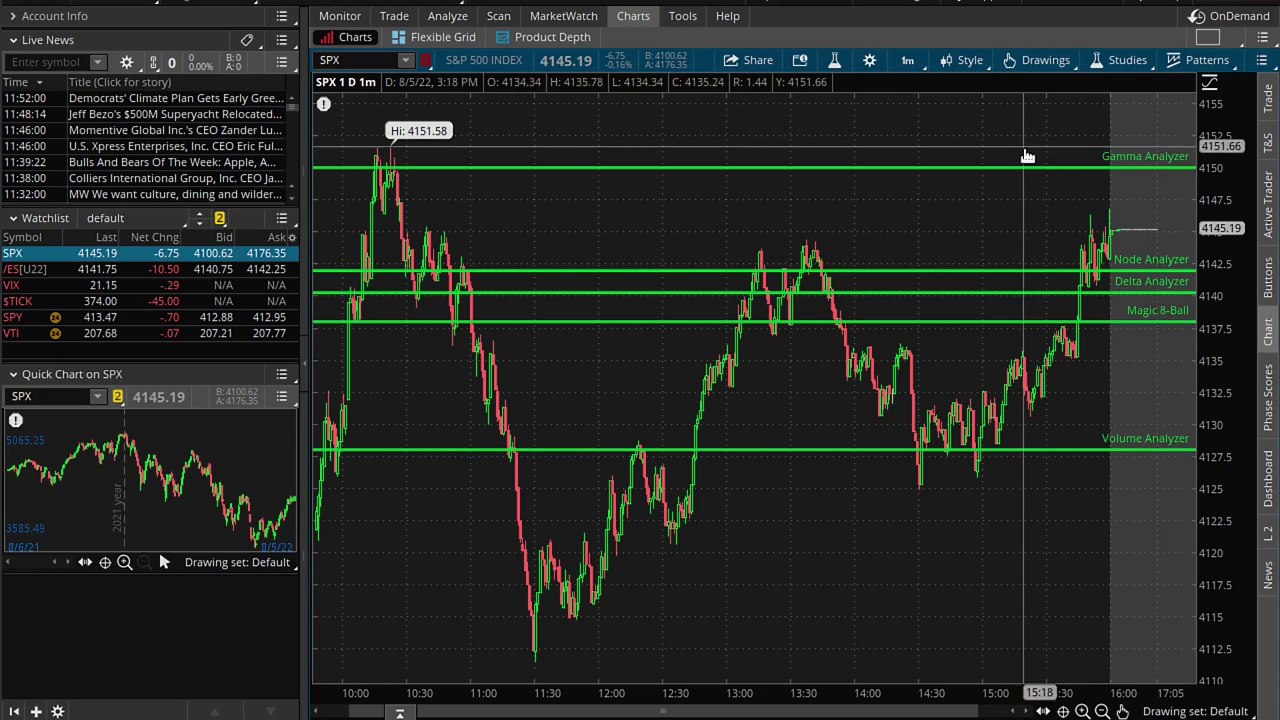
mouse_move(1118, 167)
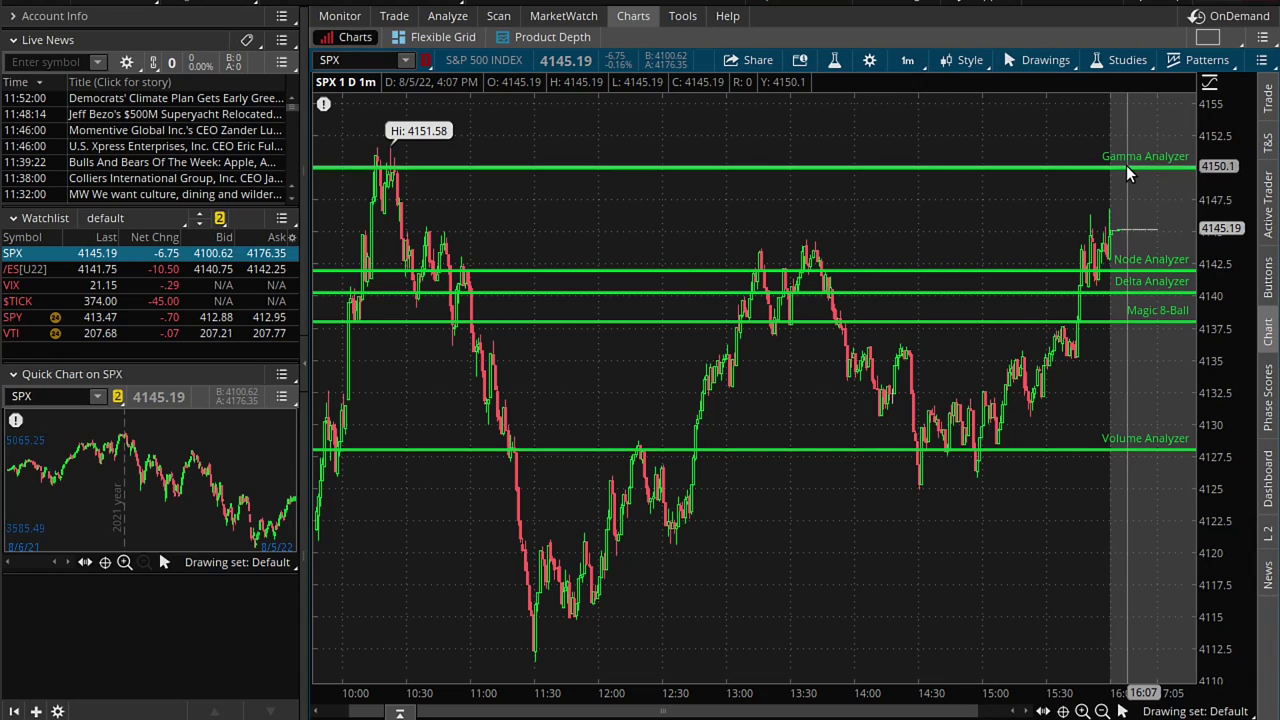
mouse_move(1125, 332)
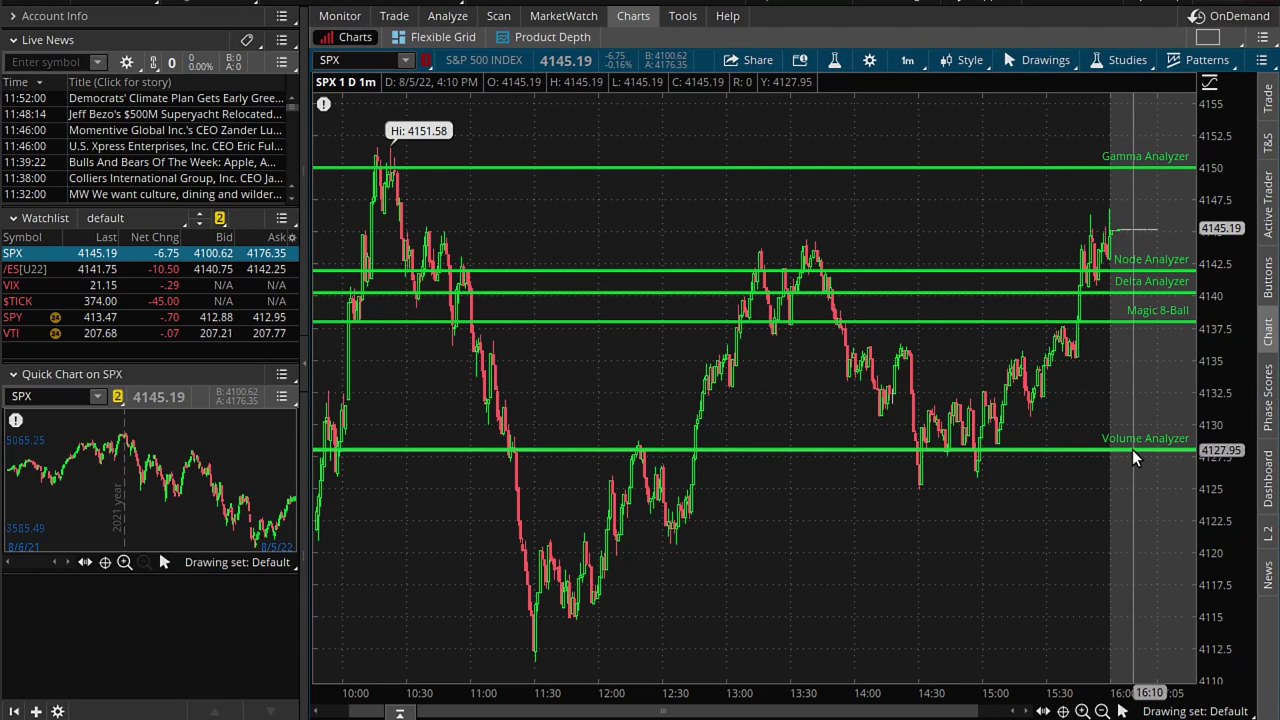
mouse_move(1132, 449)
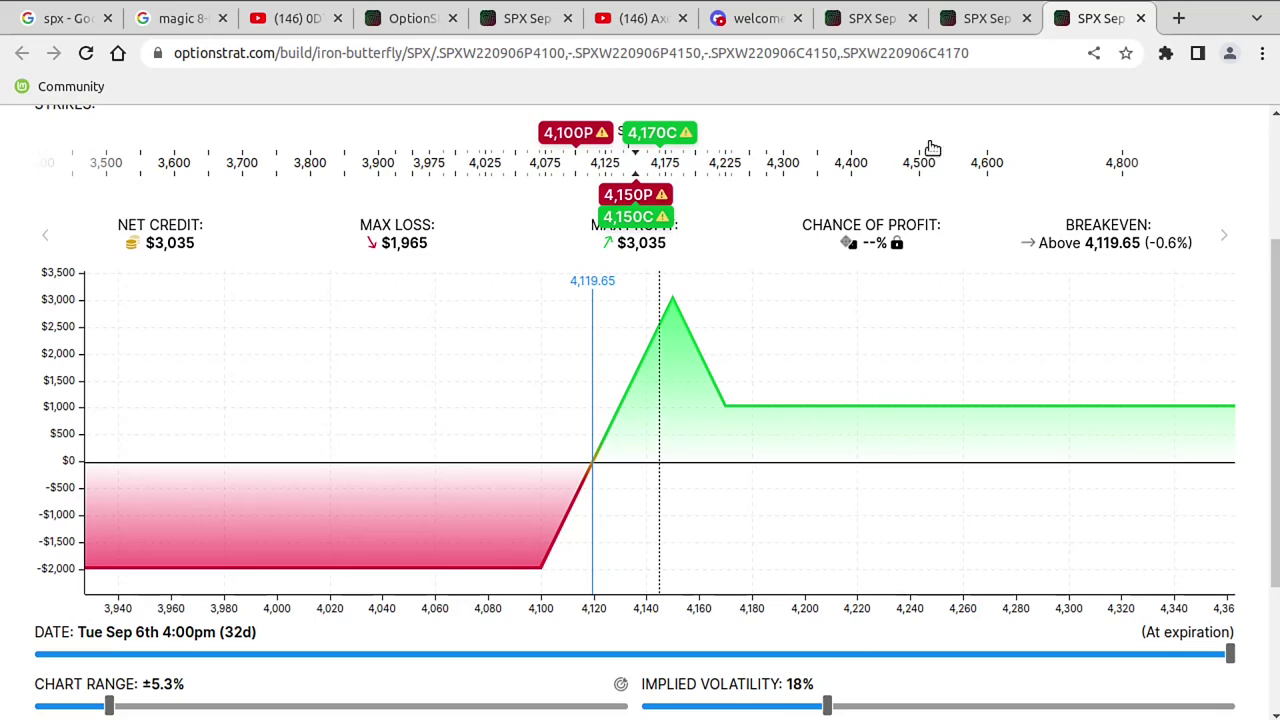
Back in the browser, compare the long call condor and bull call spread payoff charts once more.
left_click(997, 29)
left_click(895, 20)
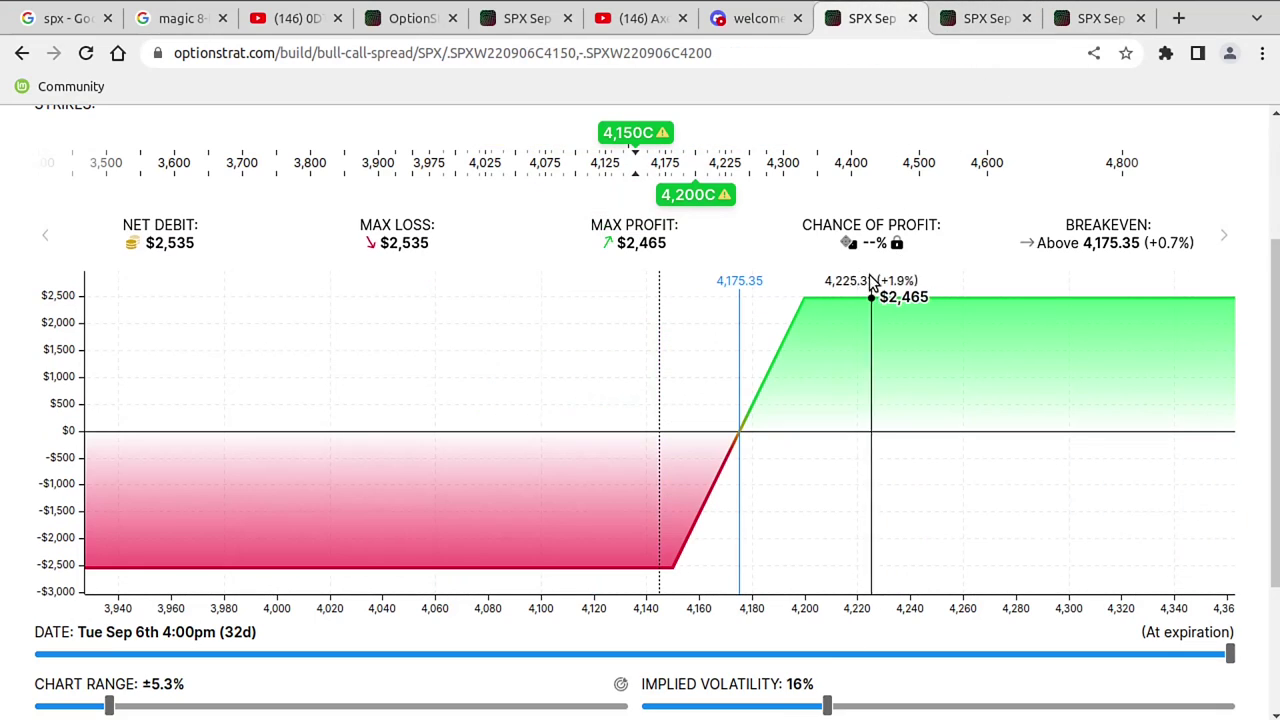
left_click(974, 22)
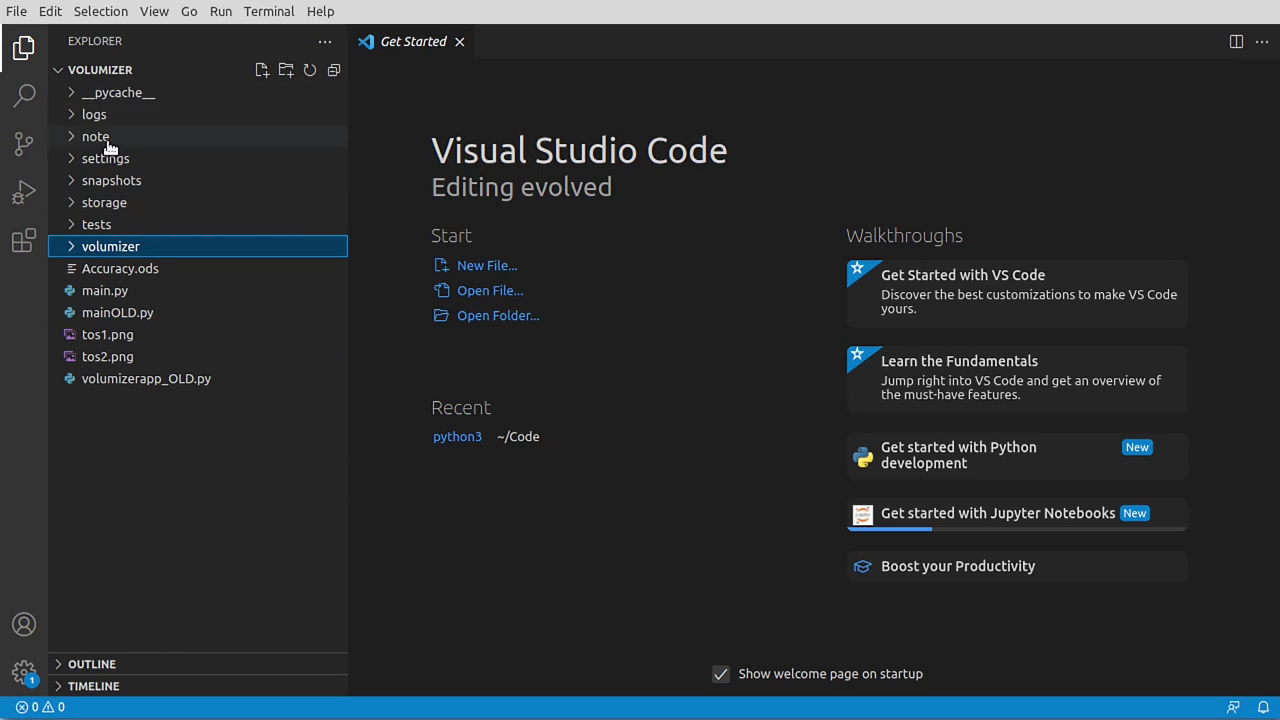
In the Visual Studio Code project, expand the volumizer folder and its core subfolder, and open option.py.
left_click(72, 250)
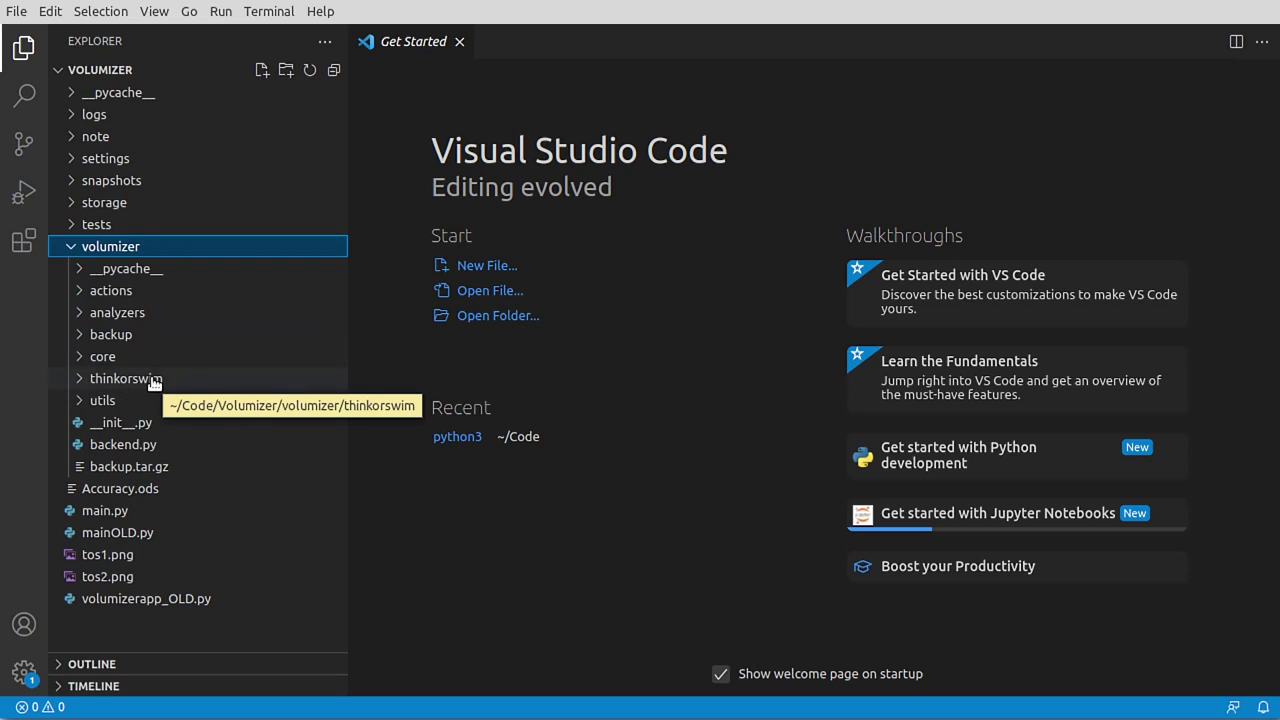
left_click(80, 357)
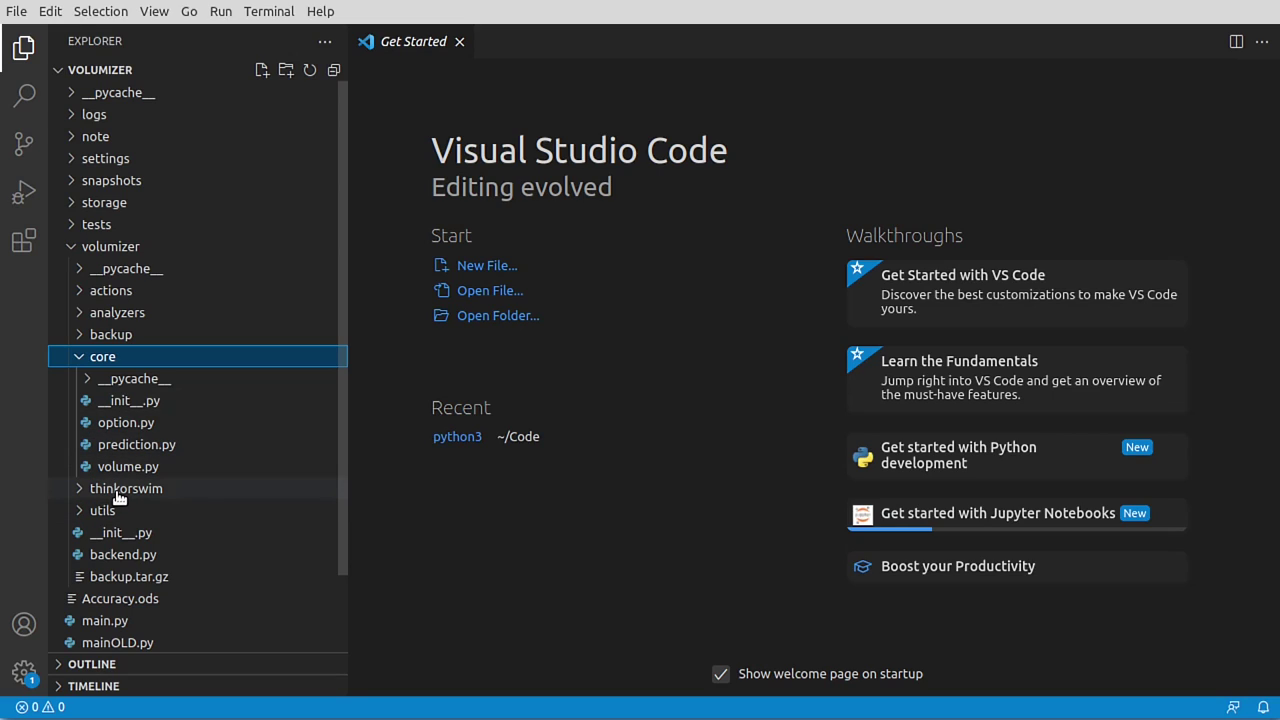
left_click(154, 423)
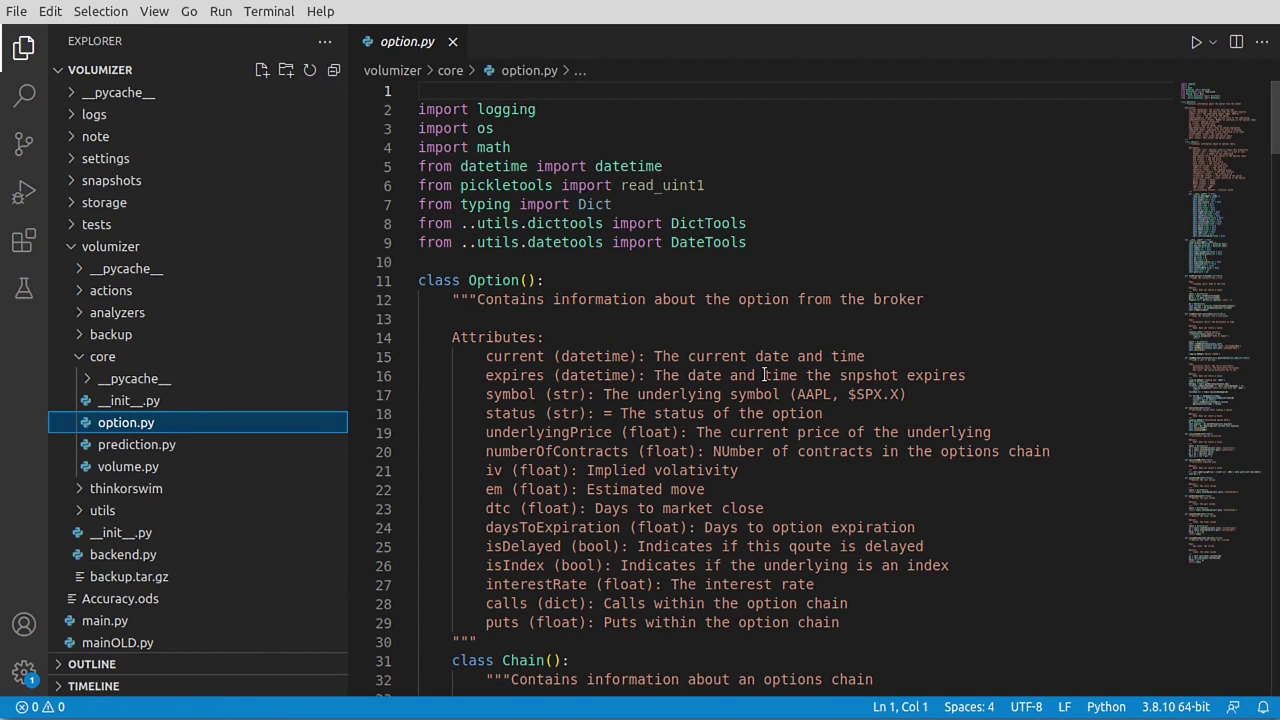
Open volume.py and prediction.py from the core folder, and examine the Prediction class alongside the analyzer lines on the thinkorswim SPX chart.
mouse_move(575, 203)
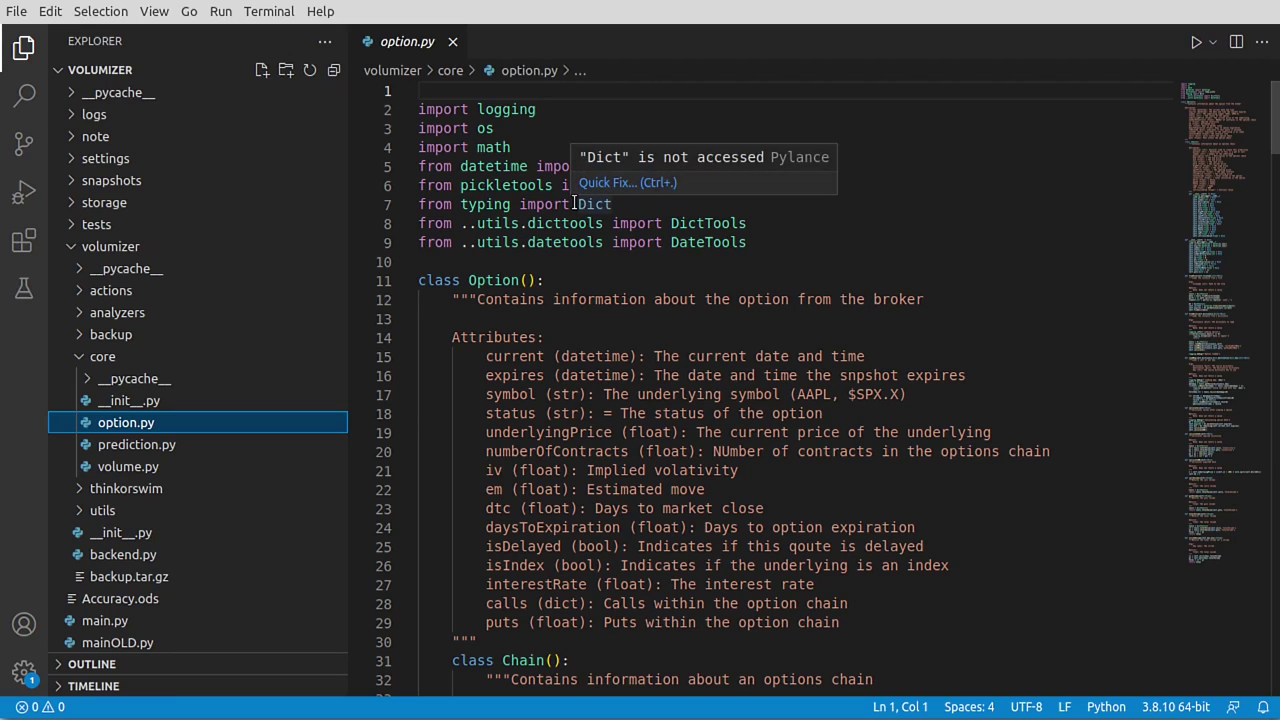
left_click(130, 466)
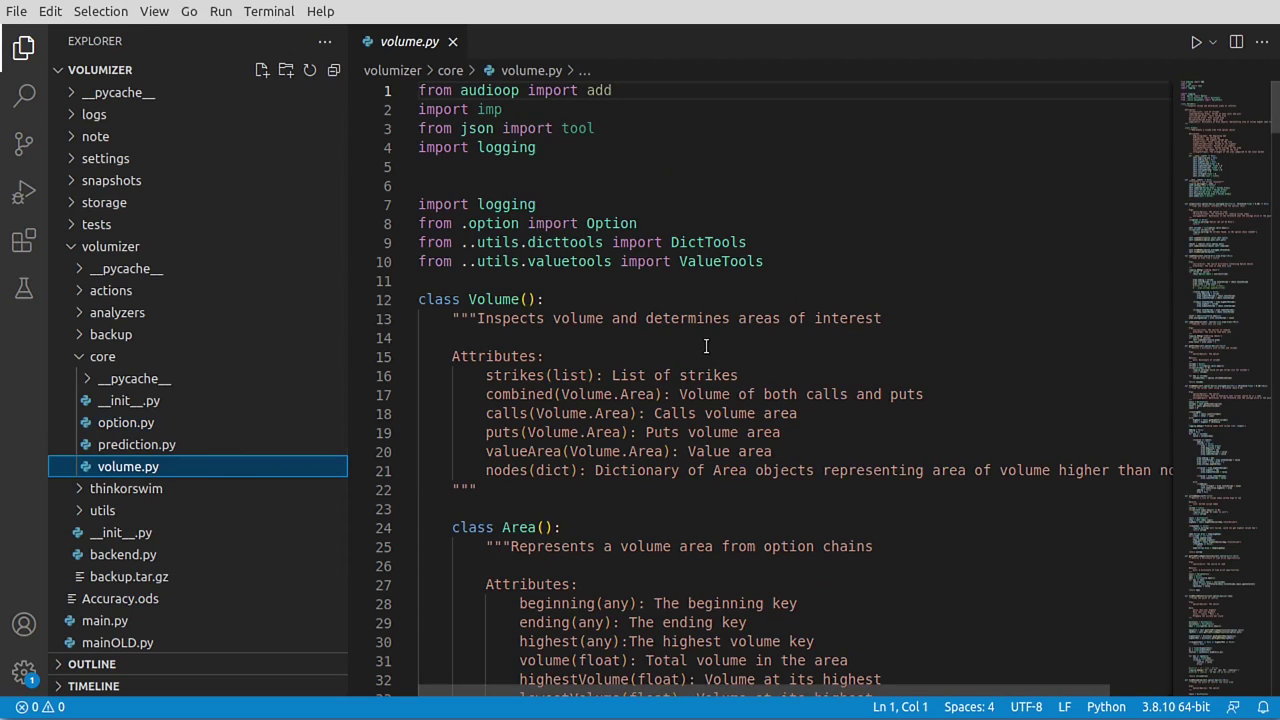
left_click(170, 444)
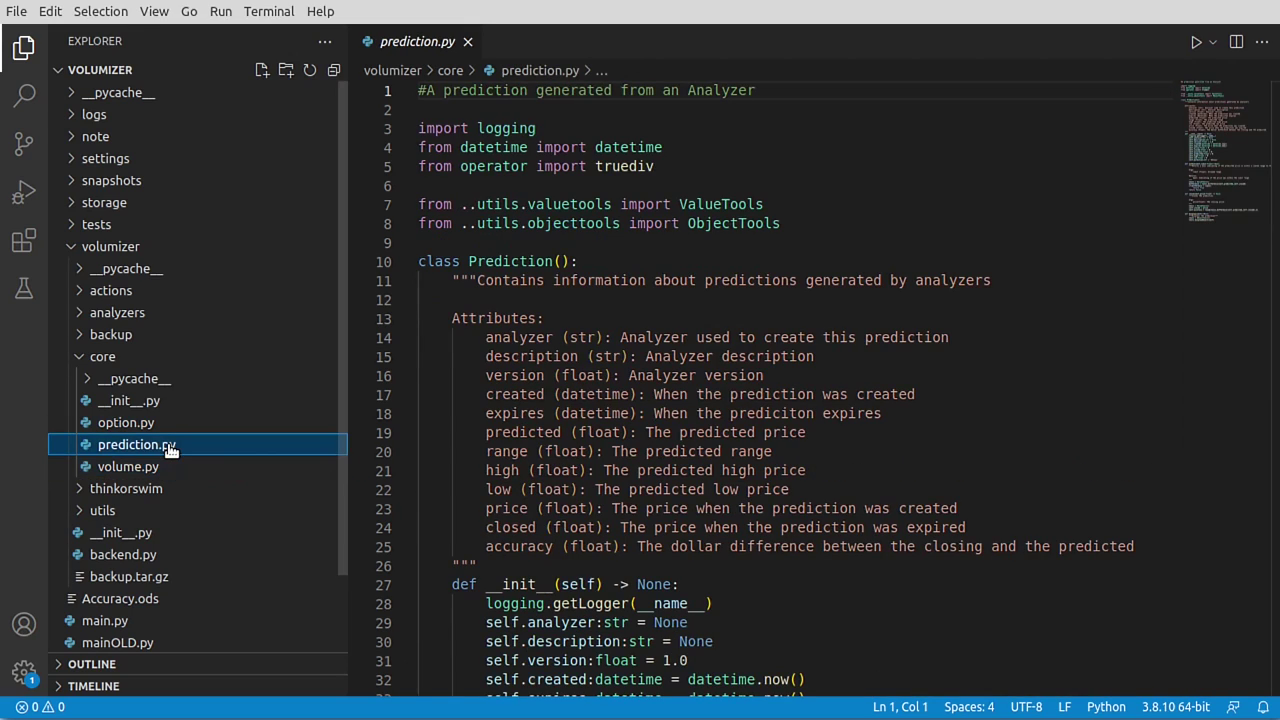
double_click(543, 280)
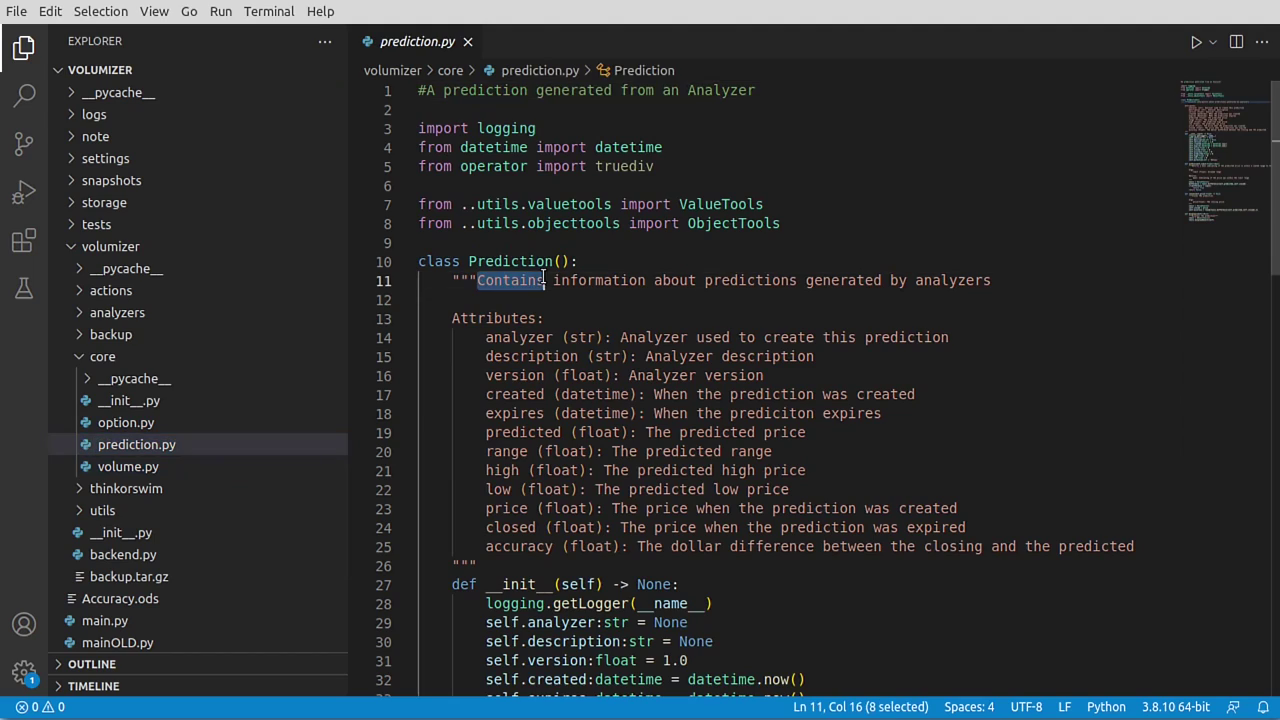
double_click(521, 260)
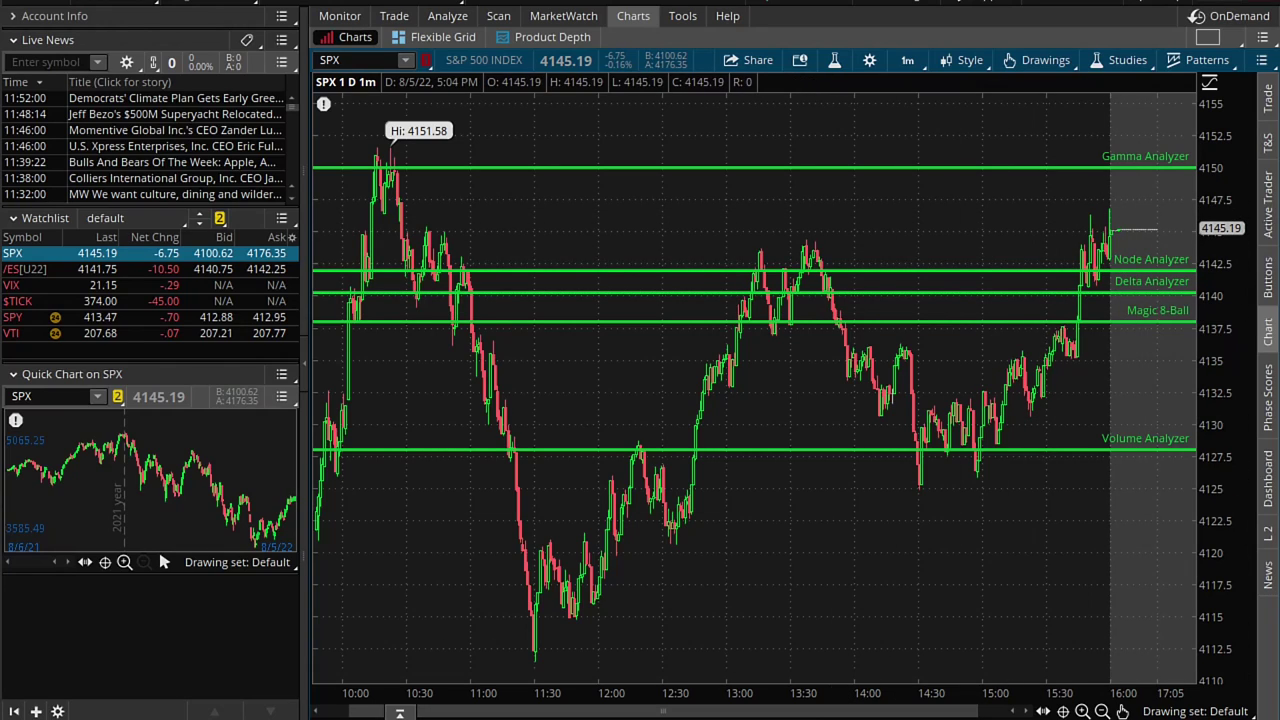
mouse_move(1130, 325)
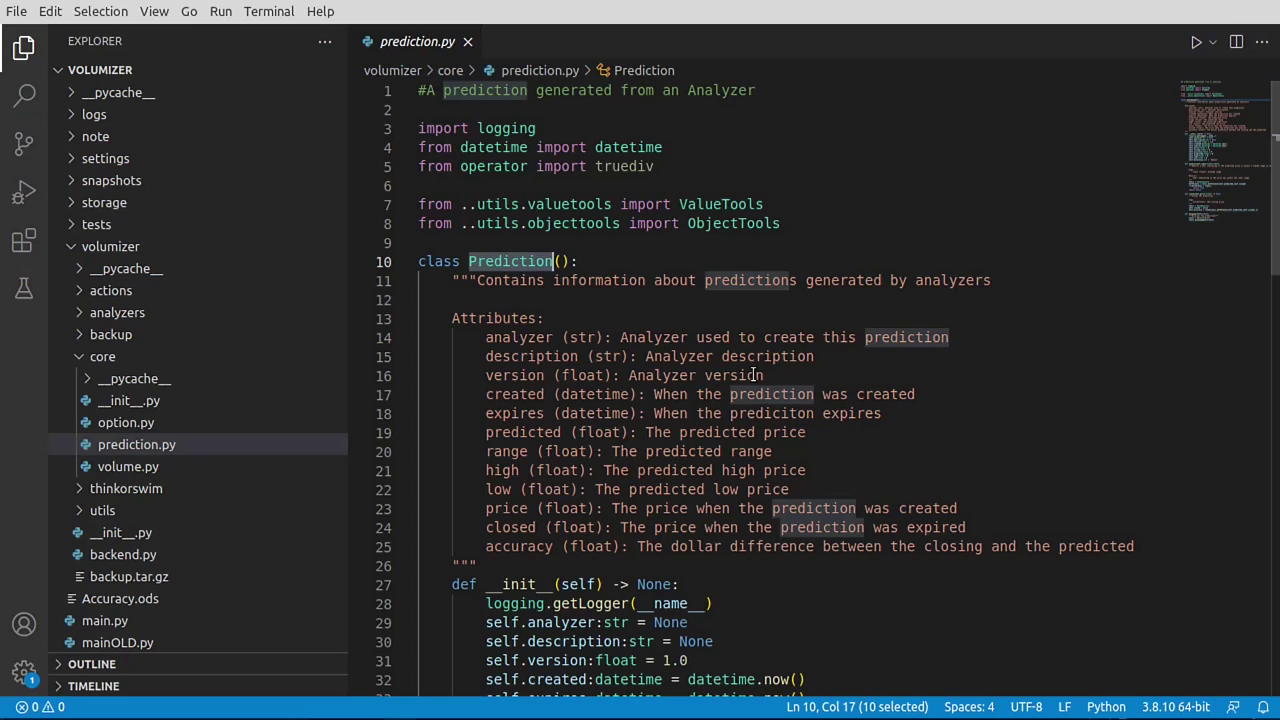
Back in Visual Studio Code, expand the analyzers folder and view analyzer.py and gammaanalyzer.py.
left_click(80, 313)
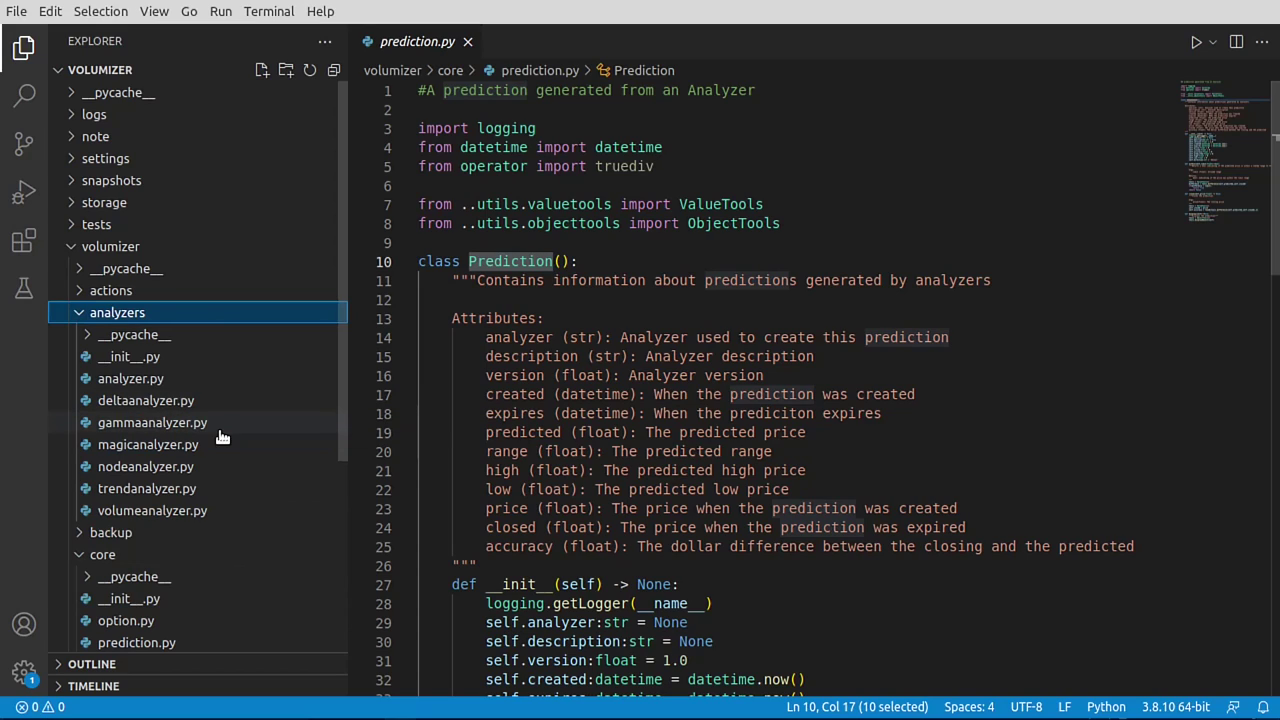
left_click(167, 386)
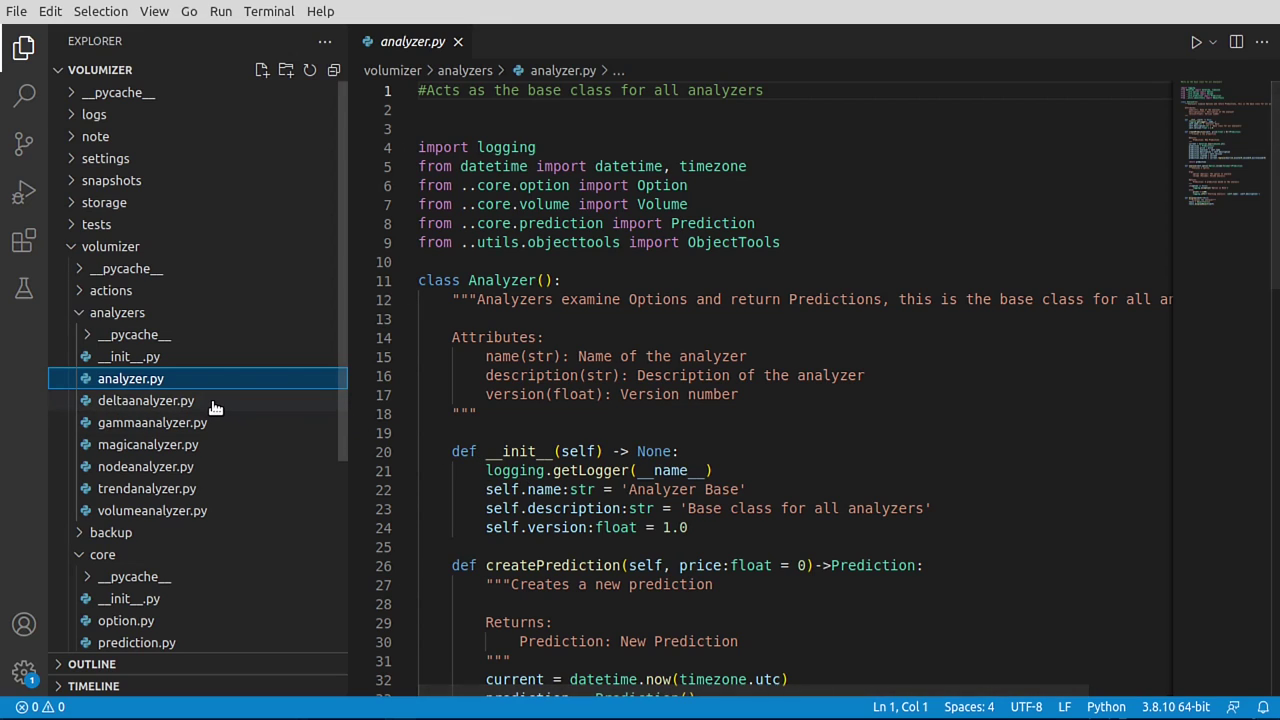
left_click(300, 425)
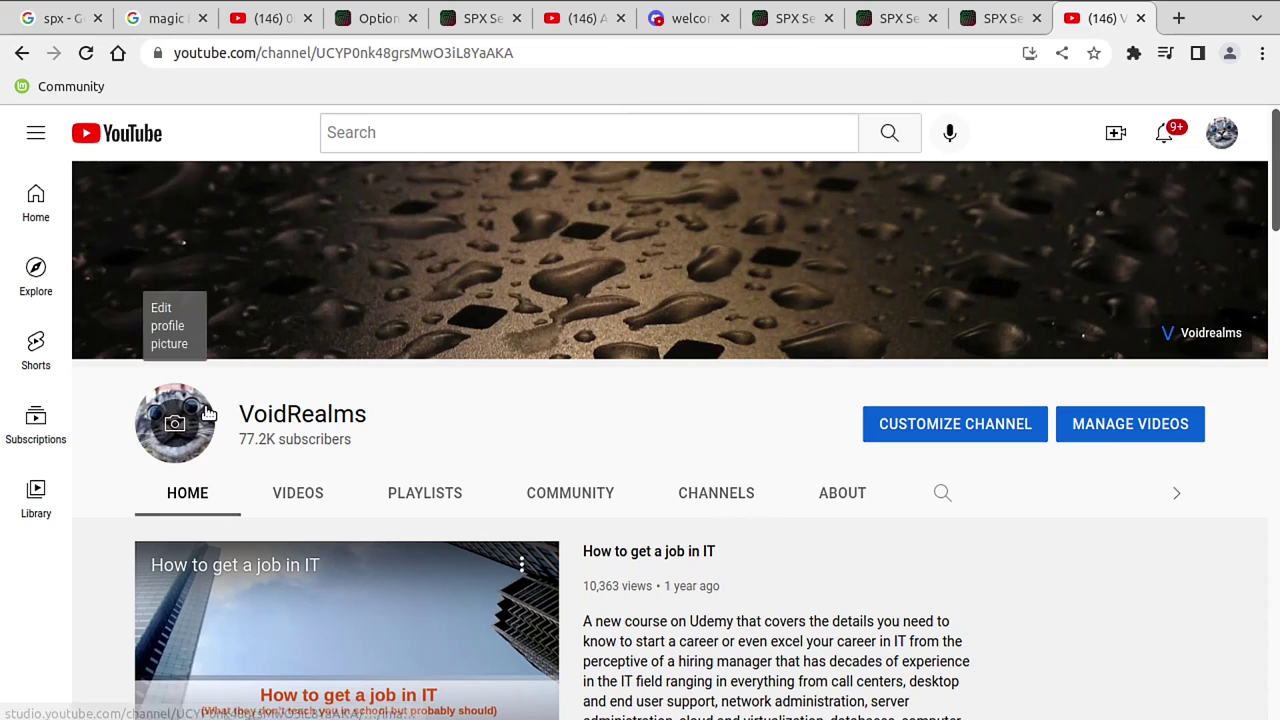
In the browser, look through the uploaded videos of the VoidRealms YouTube channel.
left_click(314, 496)
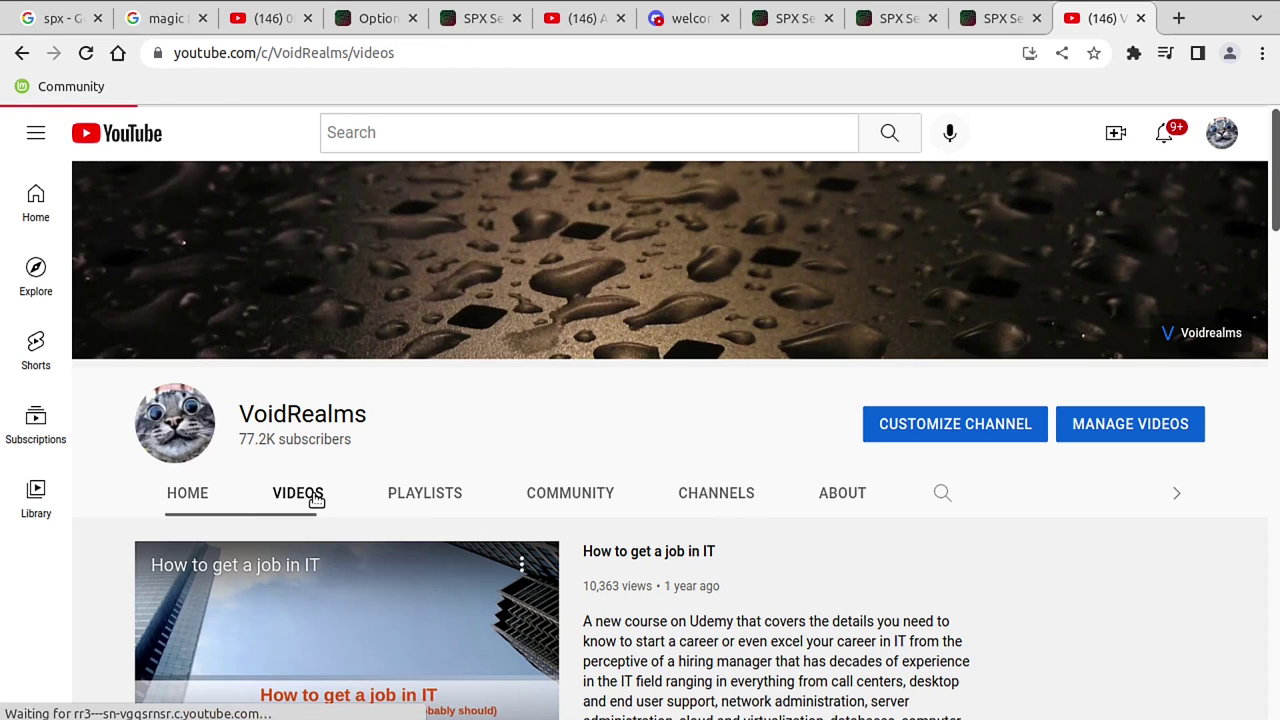
scroll(863, 546, "down", 7)
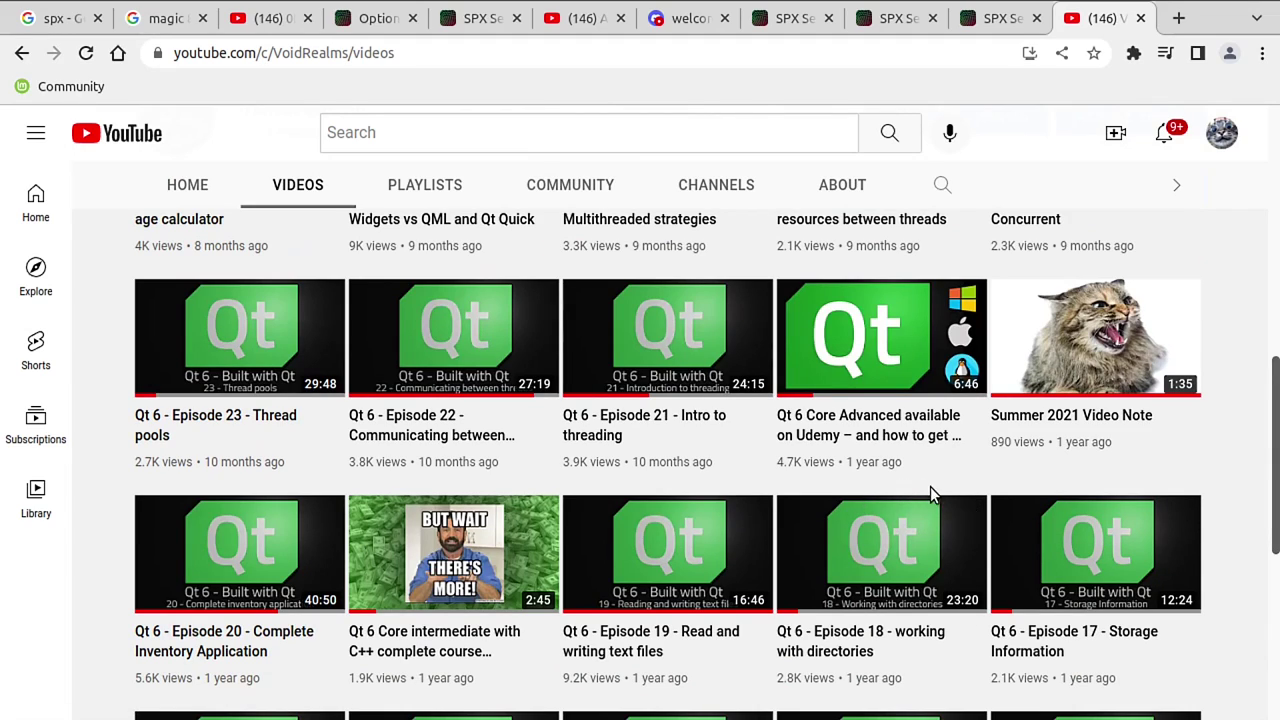
scroll(946, 478, "up", 8)
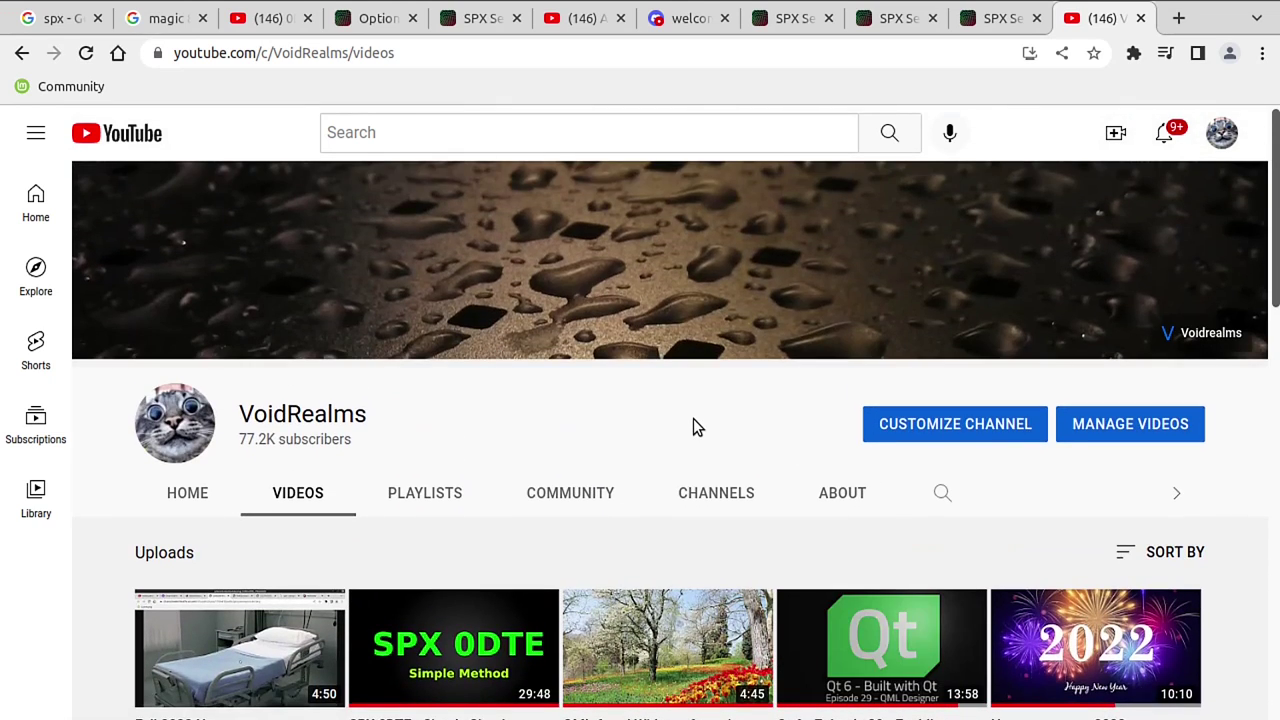
In the OptionStrat SPX long put butterfly centred on 4,150, set the outer put strikes to 4,125 and 4,175.
left_click(250, 28)
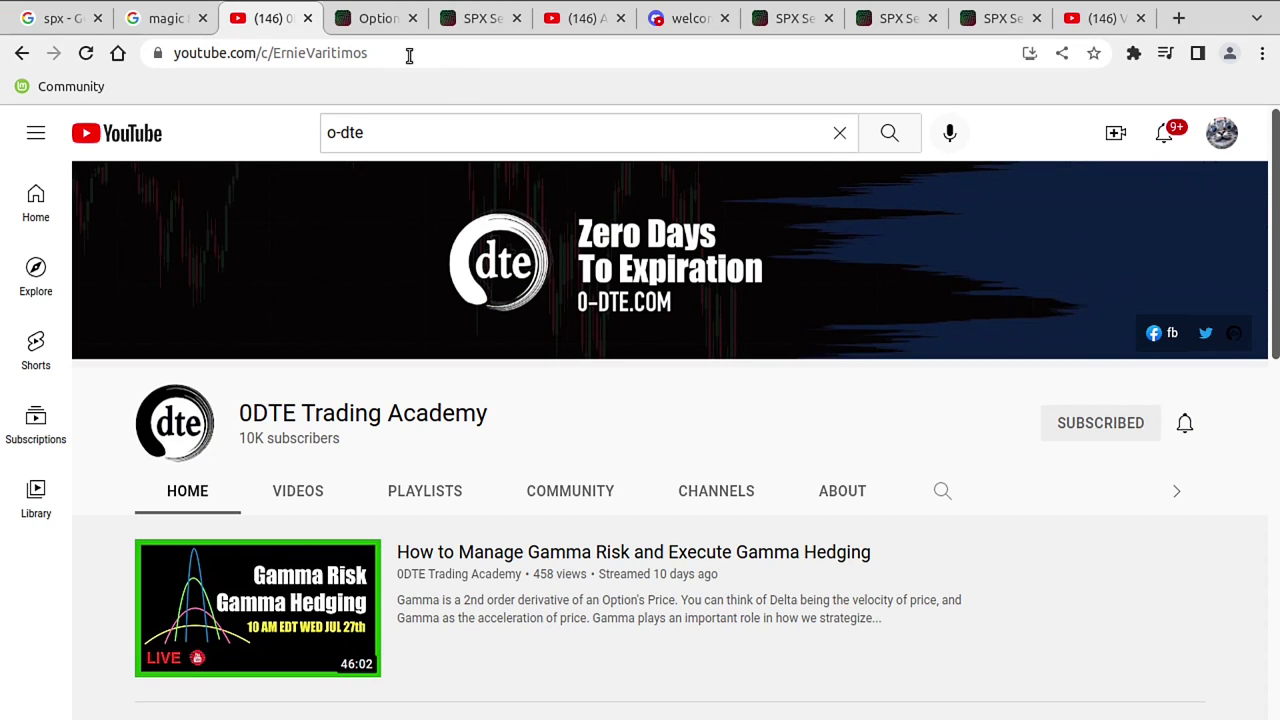
left_click(360, 20)
left_click(475, 18)
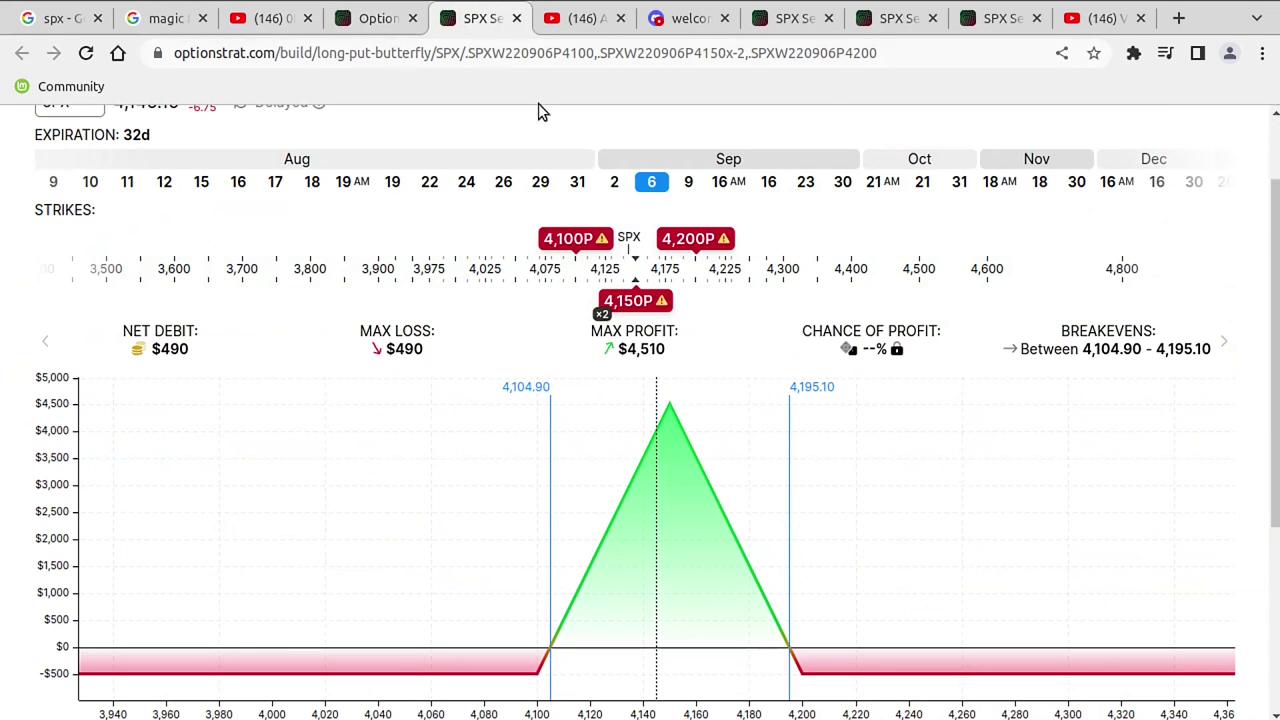
left_click_drag(580, 244, 596, 246)
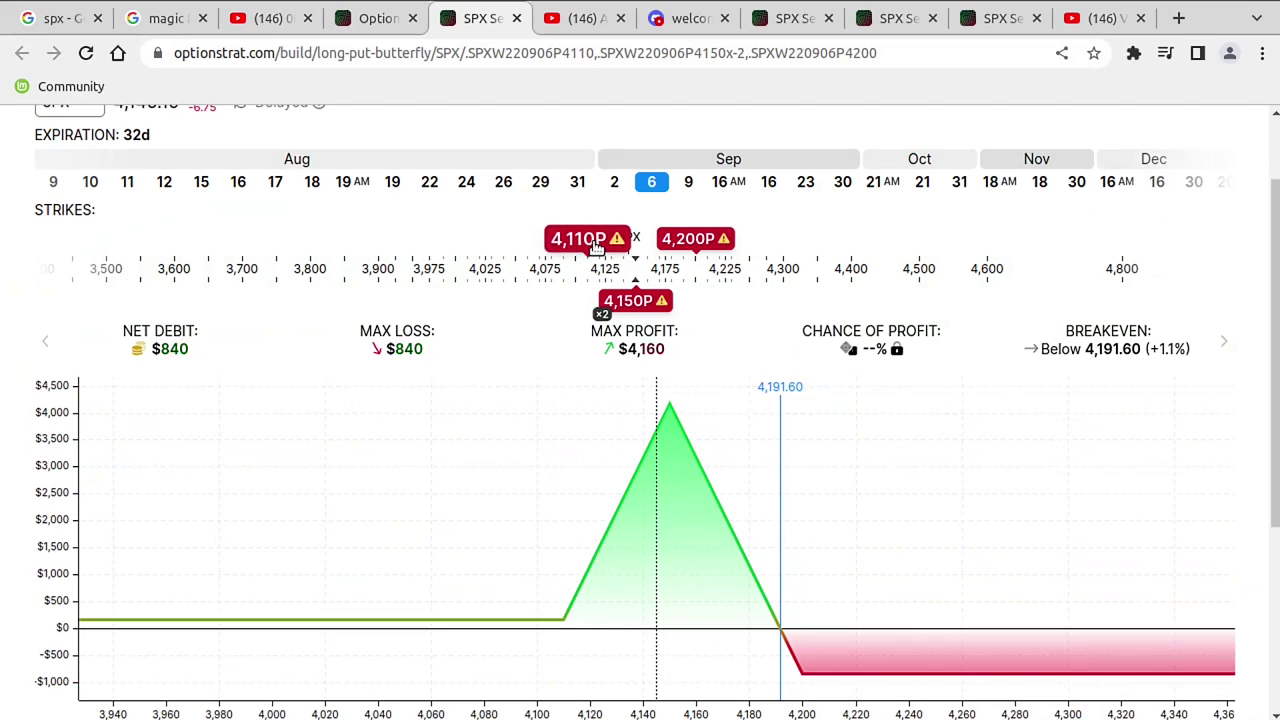
left_click_drag(692, 249, 674, 250)
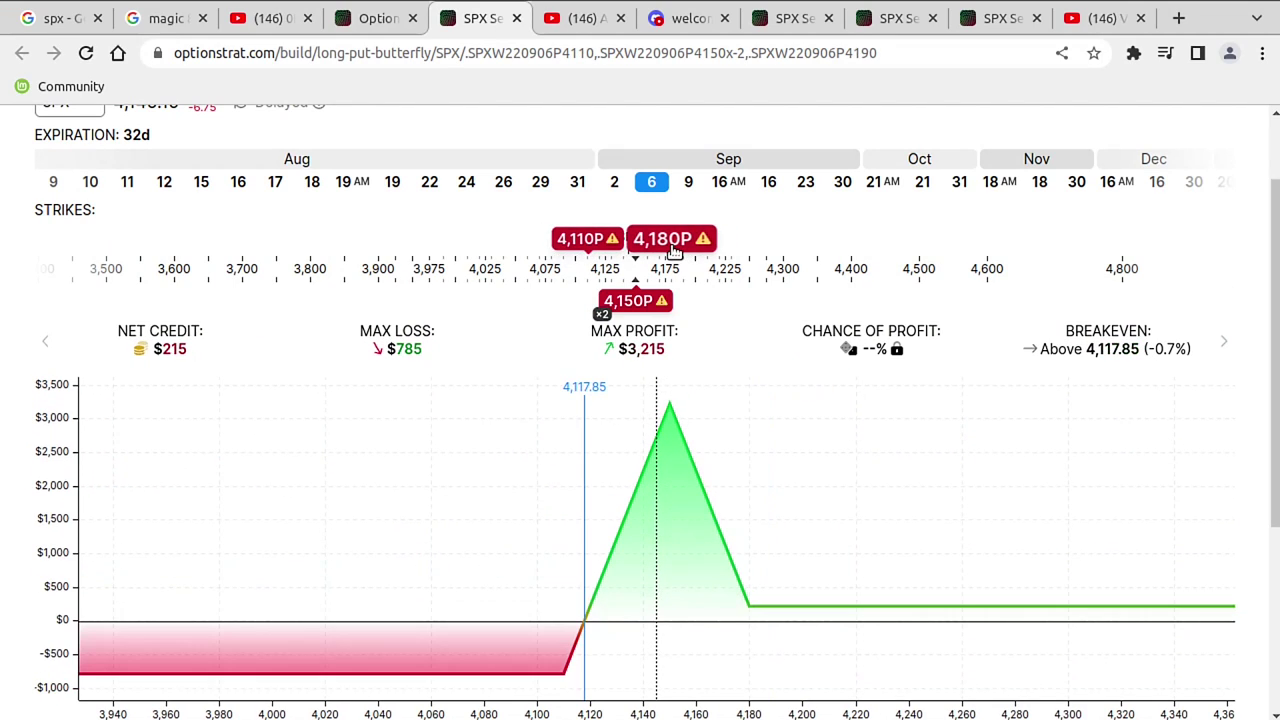
left_click_drag(592, 245, 667, 232)
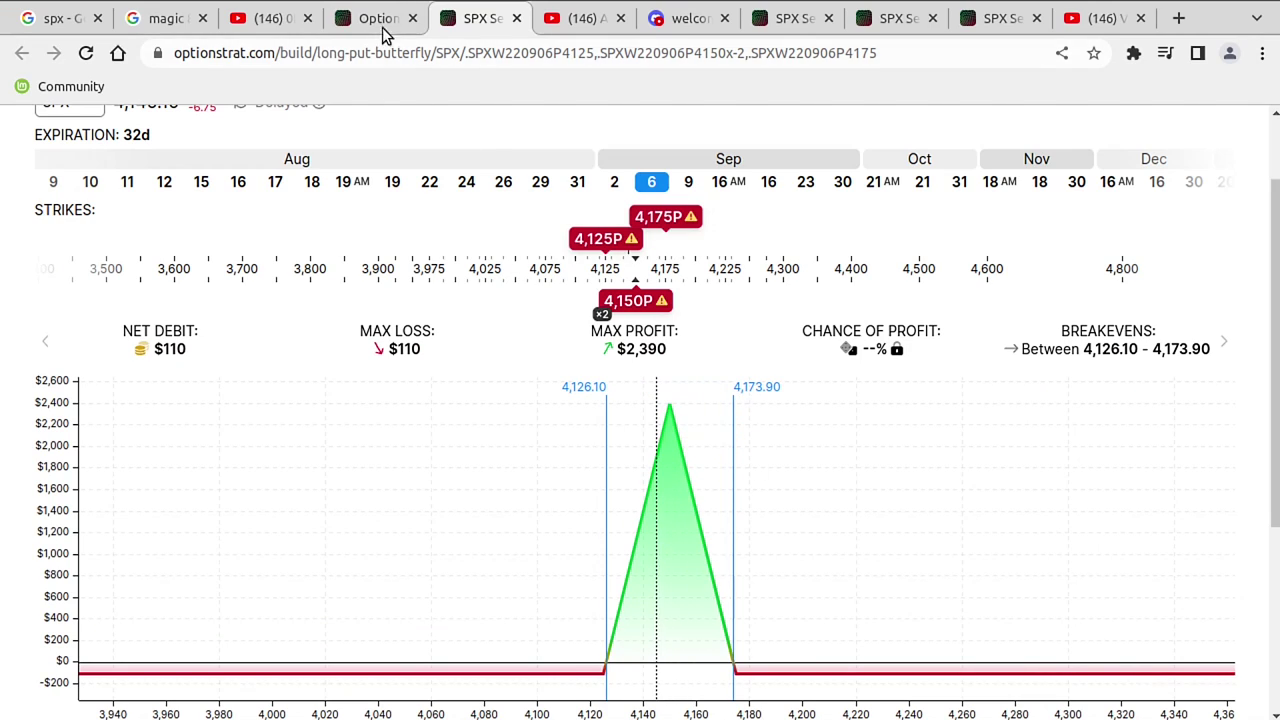
View the 0DTE Trading Academy YouTube channel, the SPX put butterfly payoff chart and the OptionStrat home page.
left_click(262, 18)
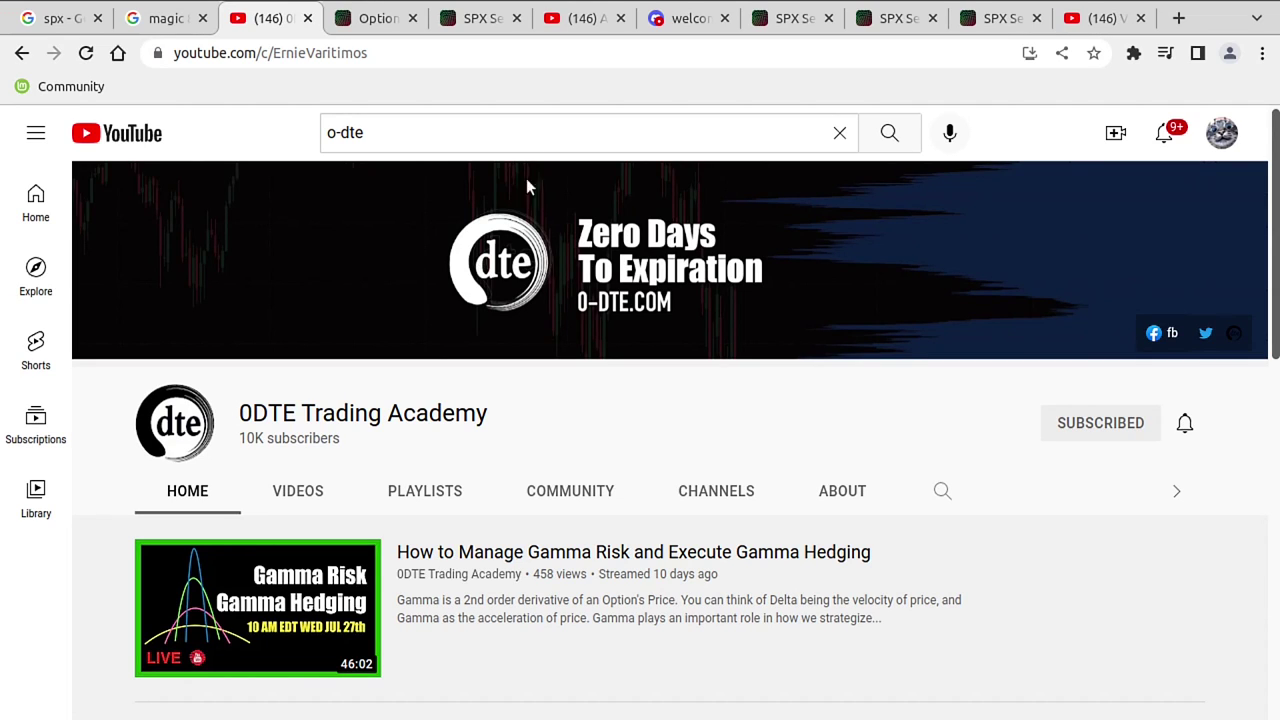
left_click(387, 20)
left_click(465, 18)
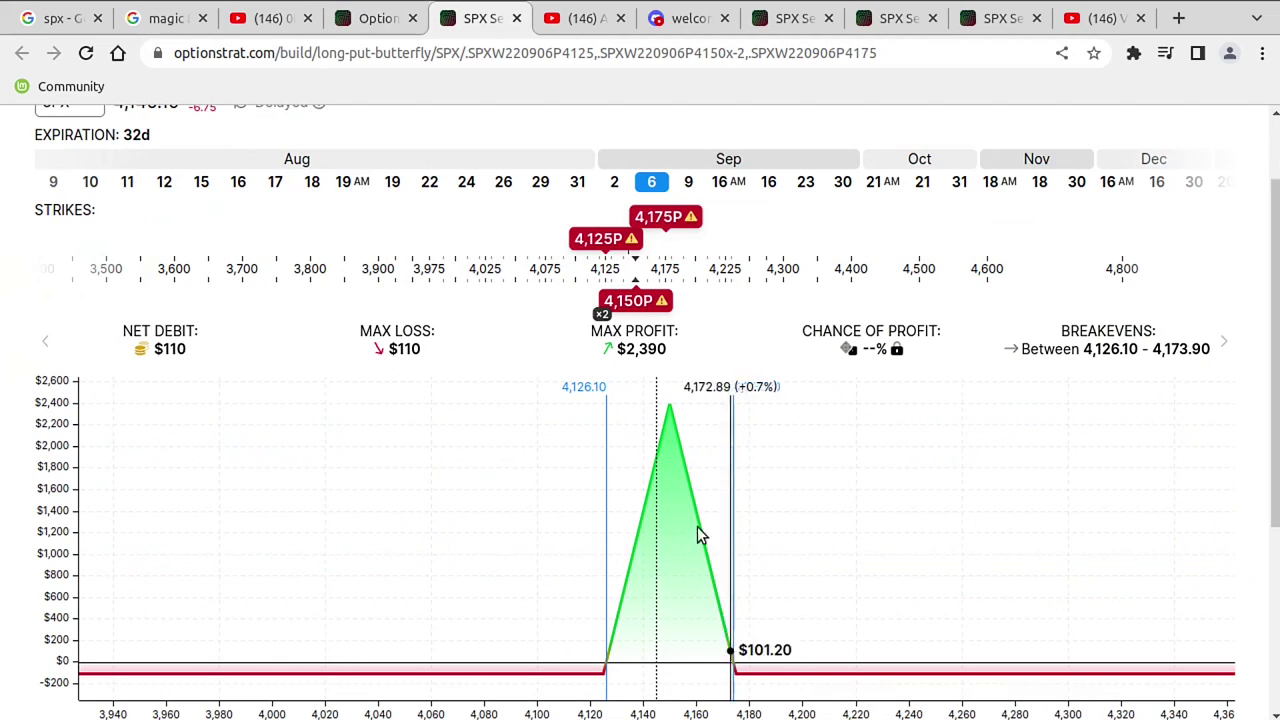
left_click(281, 33)
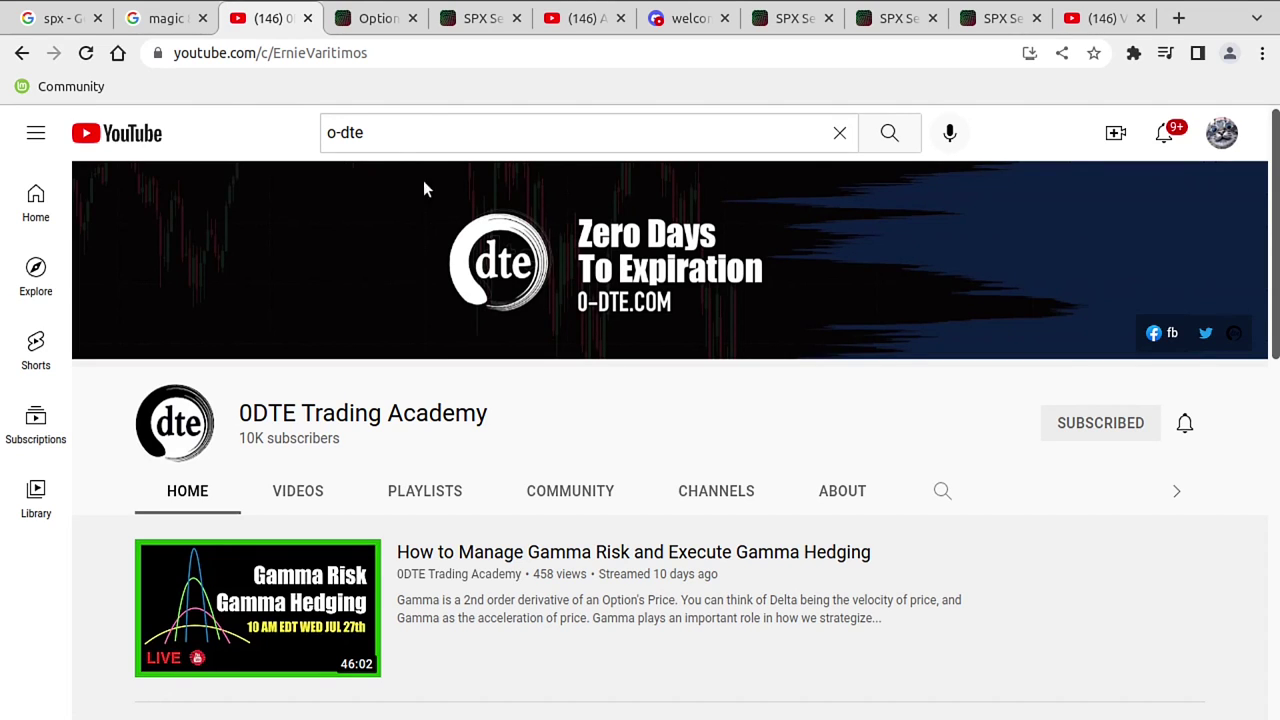
left_click(380, 22)
left_click(560, 138)
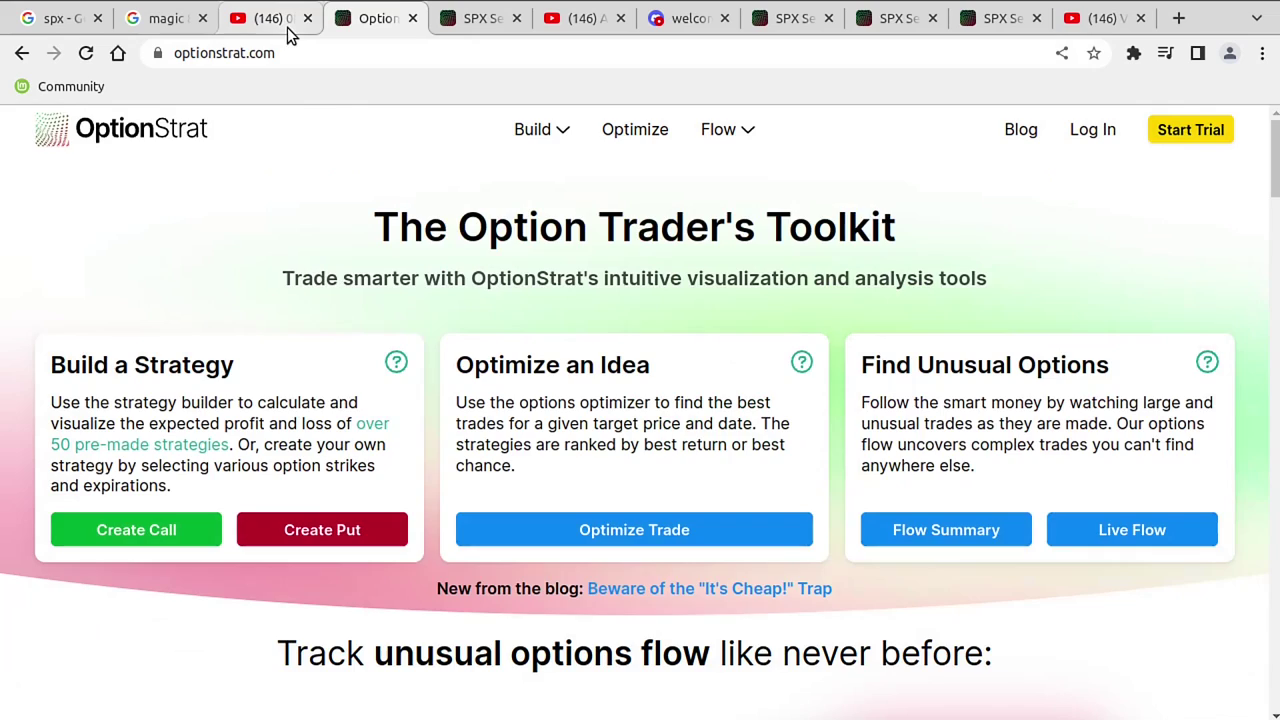
Browse the uploaded videos of the 0DTE Trading Academy YouTube channel.
left_click(287, 27)
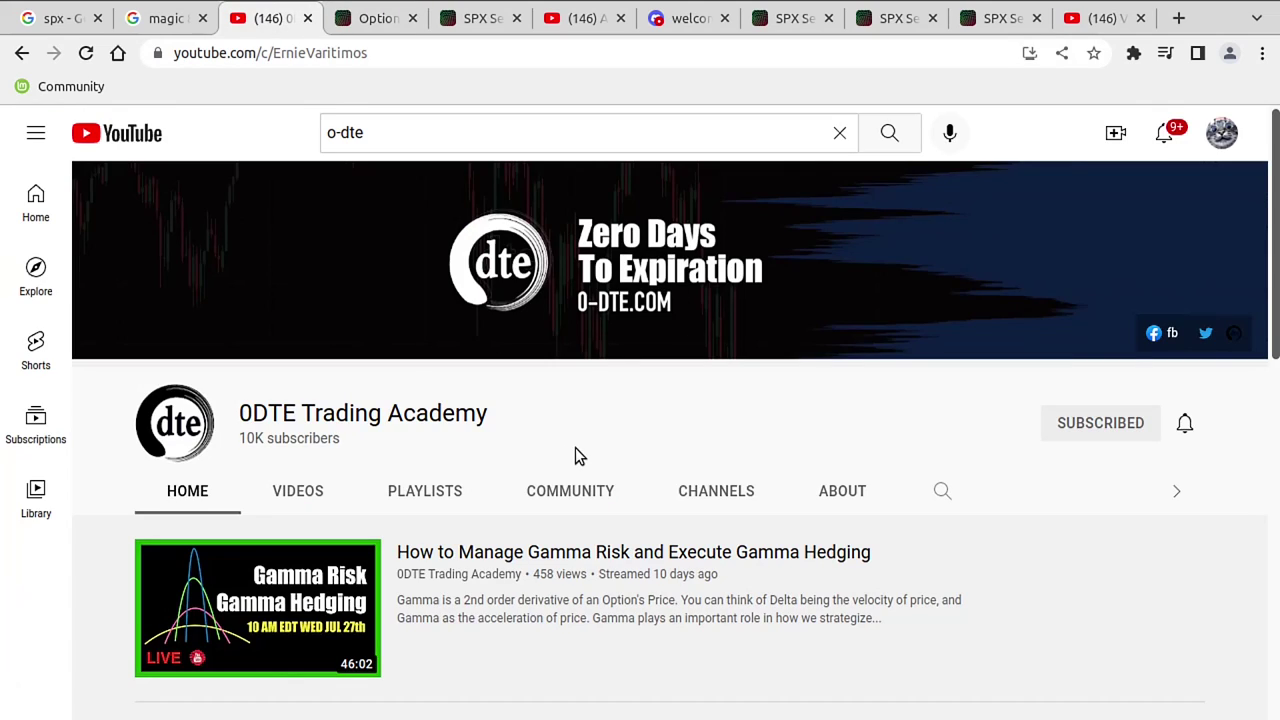
left_click(300, 492)
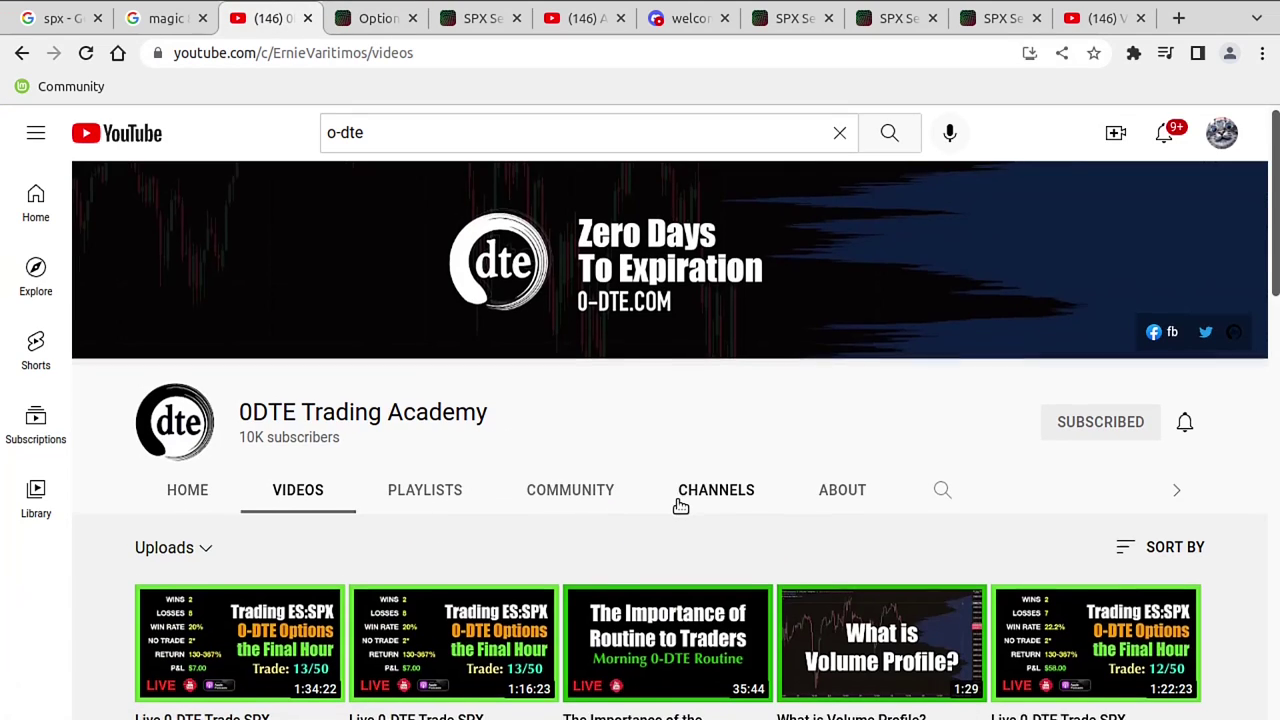
scroll(489, 480, "down", 2)
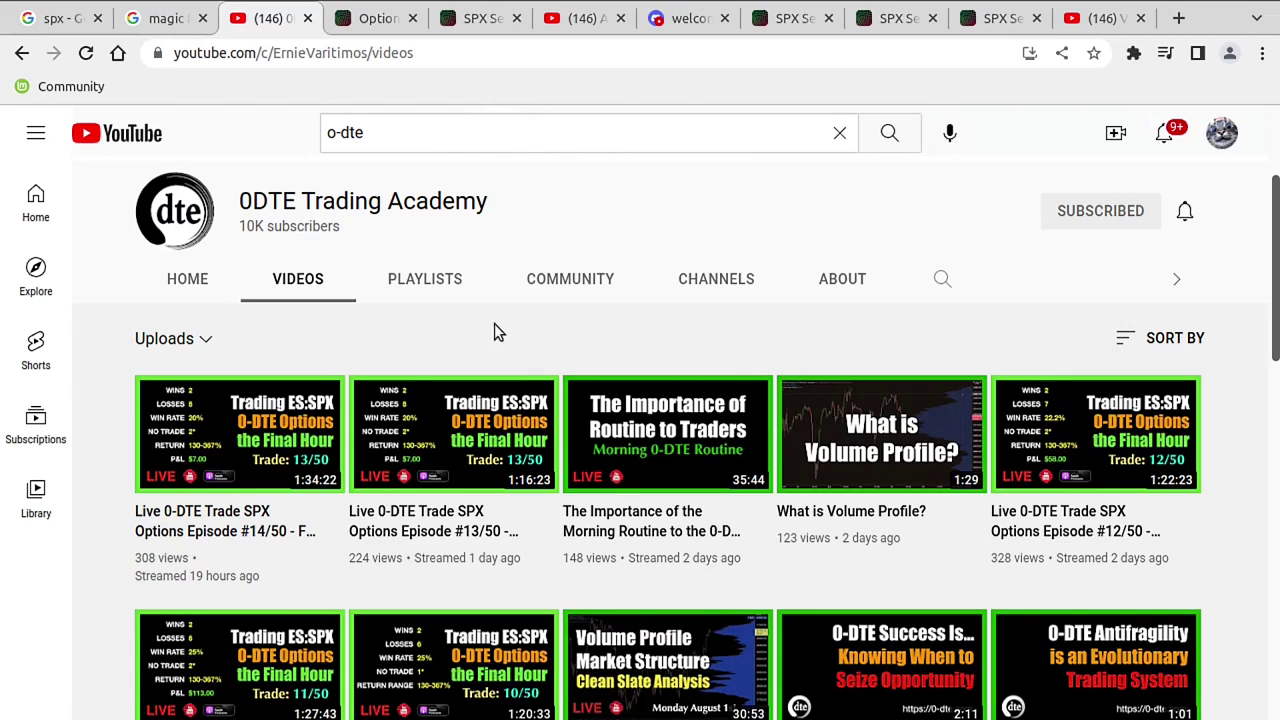
Go to the home page of the Axe Options YouTube channel and look over its recent uploads.
left_click(571, 19)
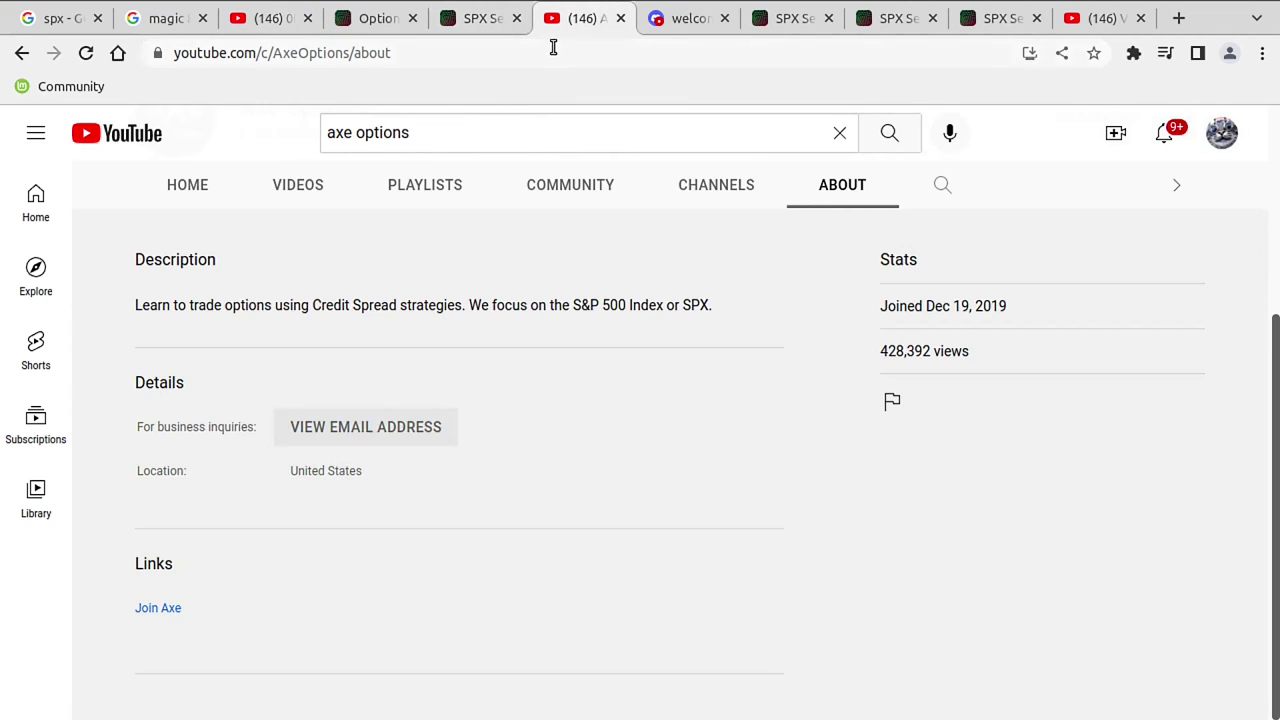
left_click(185, 184)
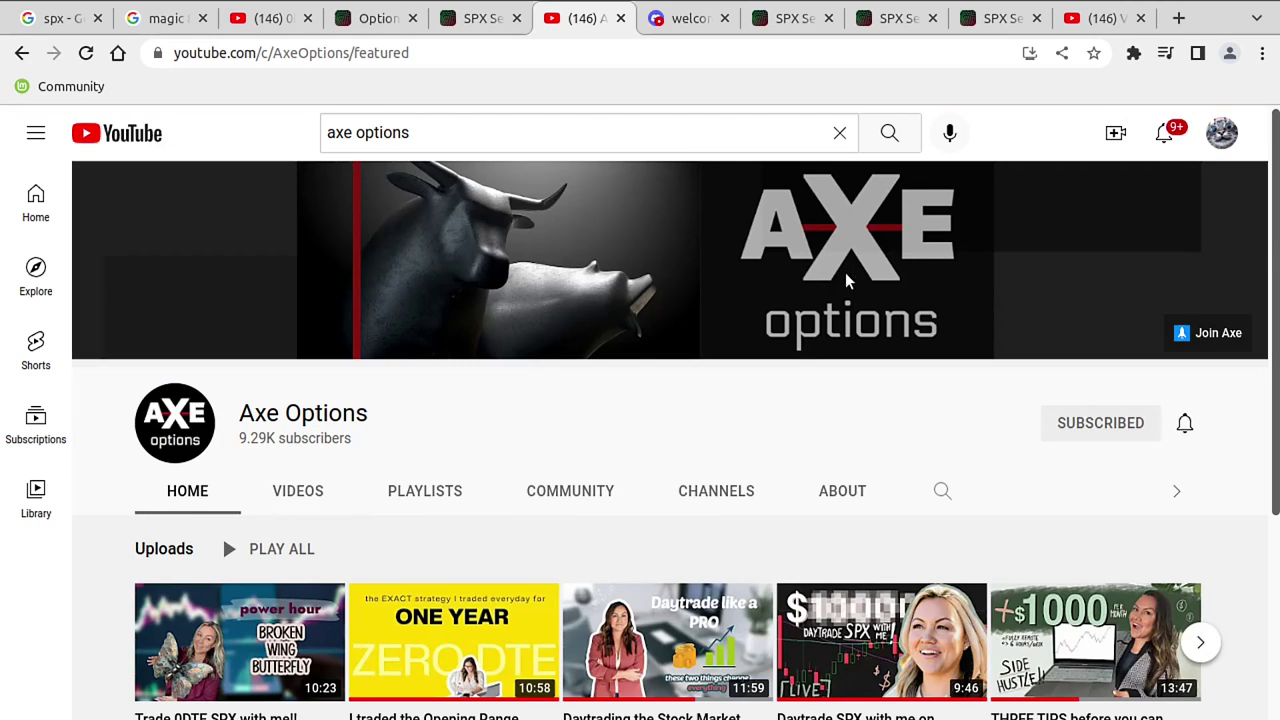
scroll(574, 414, "down", 2)
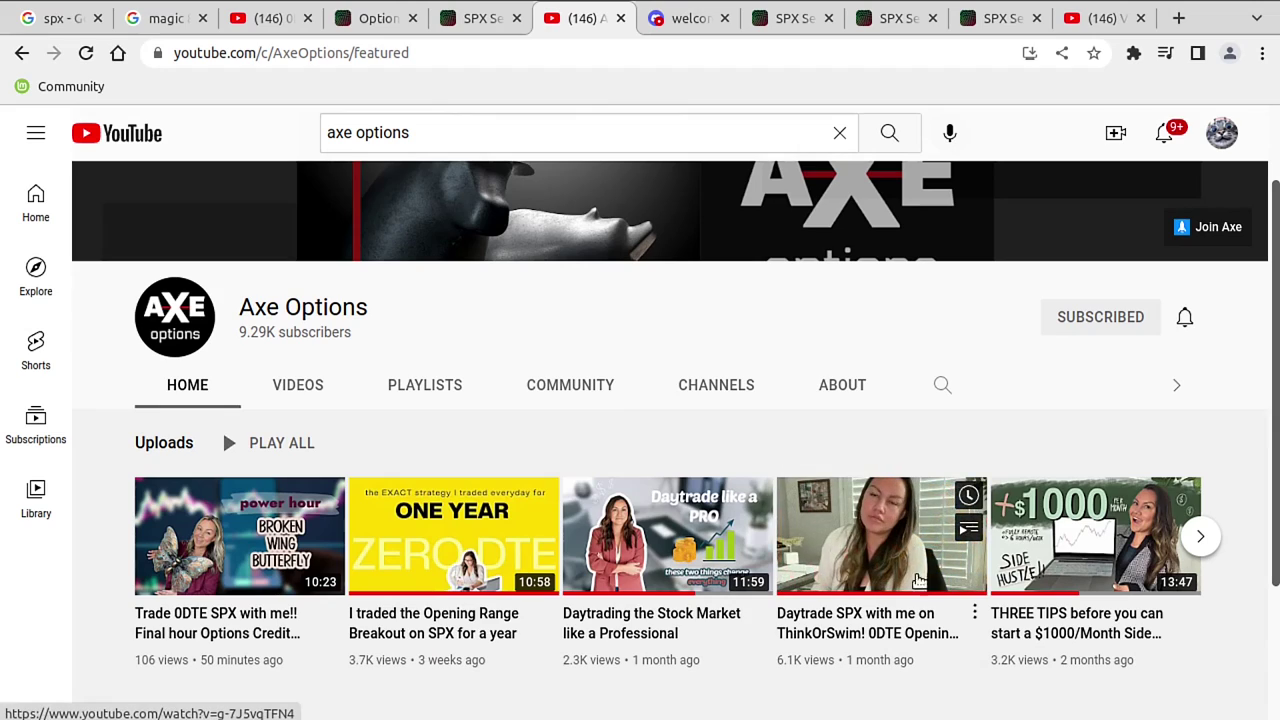
scroll(689, 443, "up", 2)
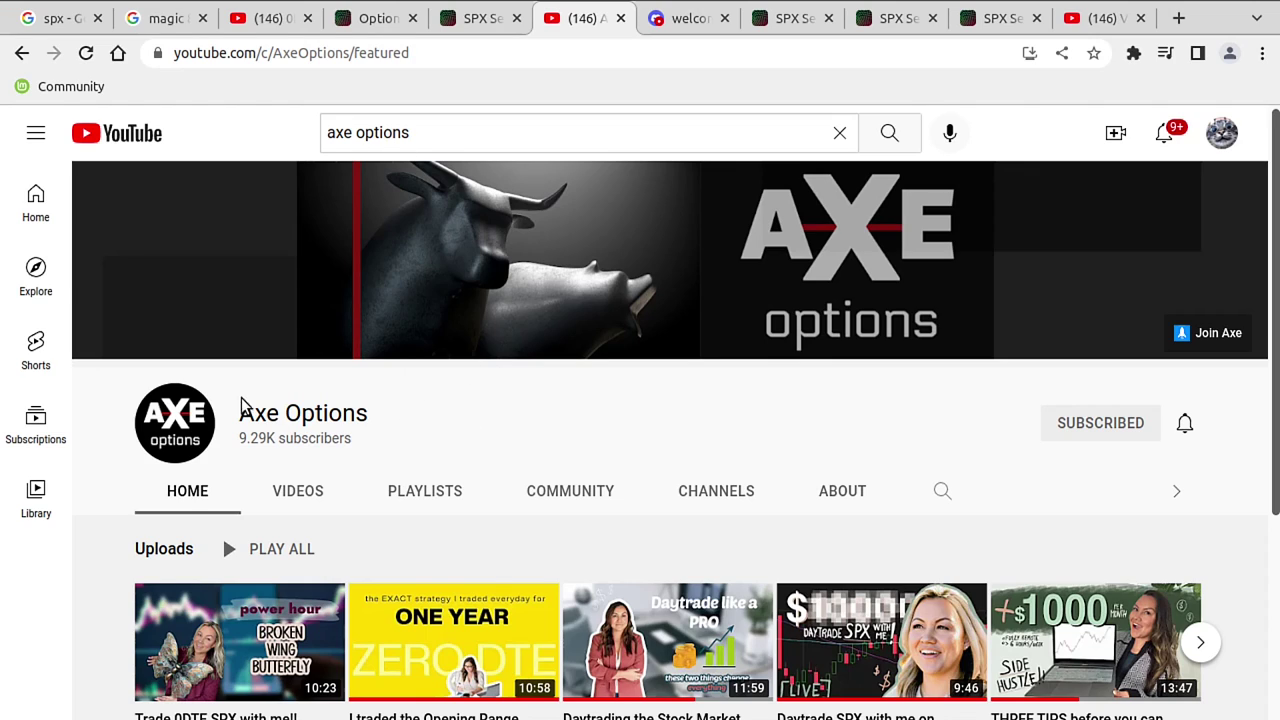
From the Axe Options channel's About information, view the Join Axe sign-up page and close it again.
left_click(840, 493)
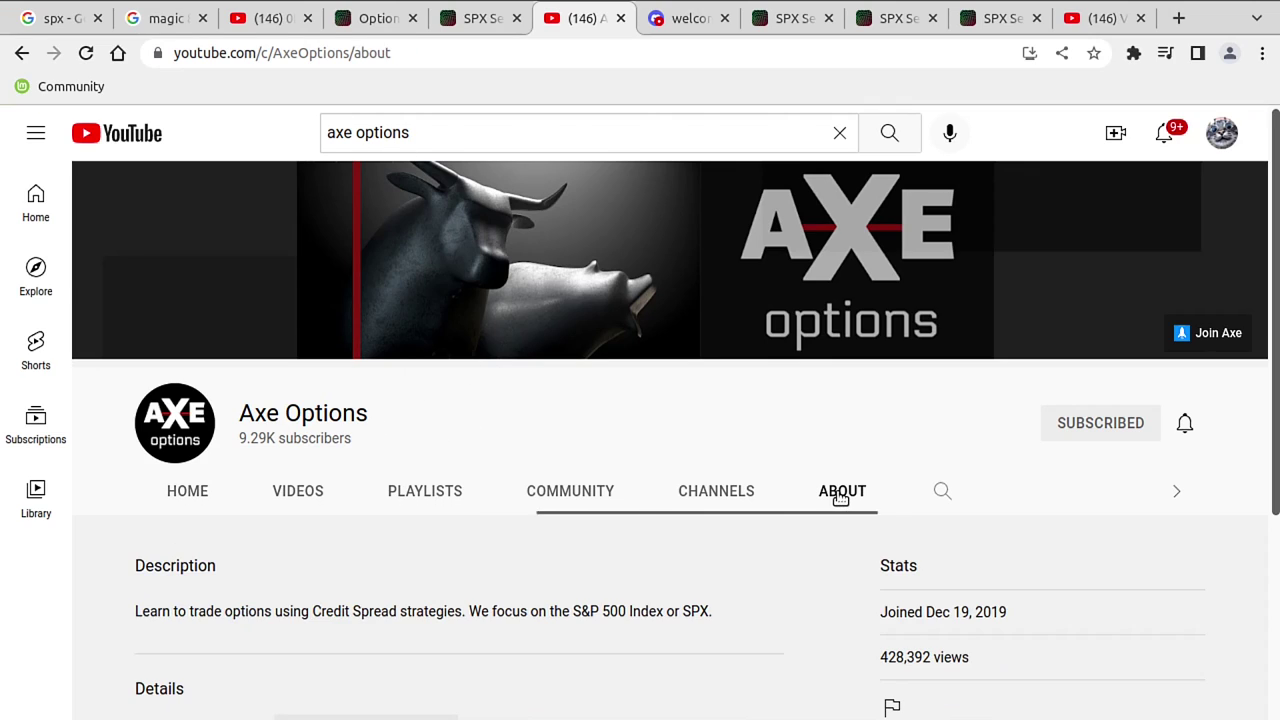
scroll(700, 500, "down", 3)
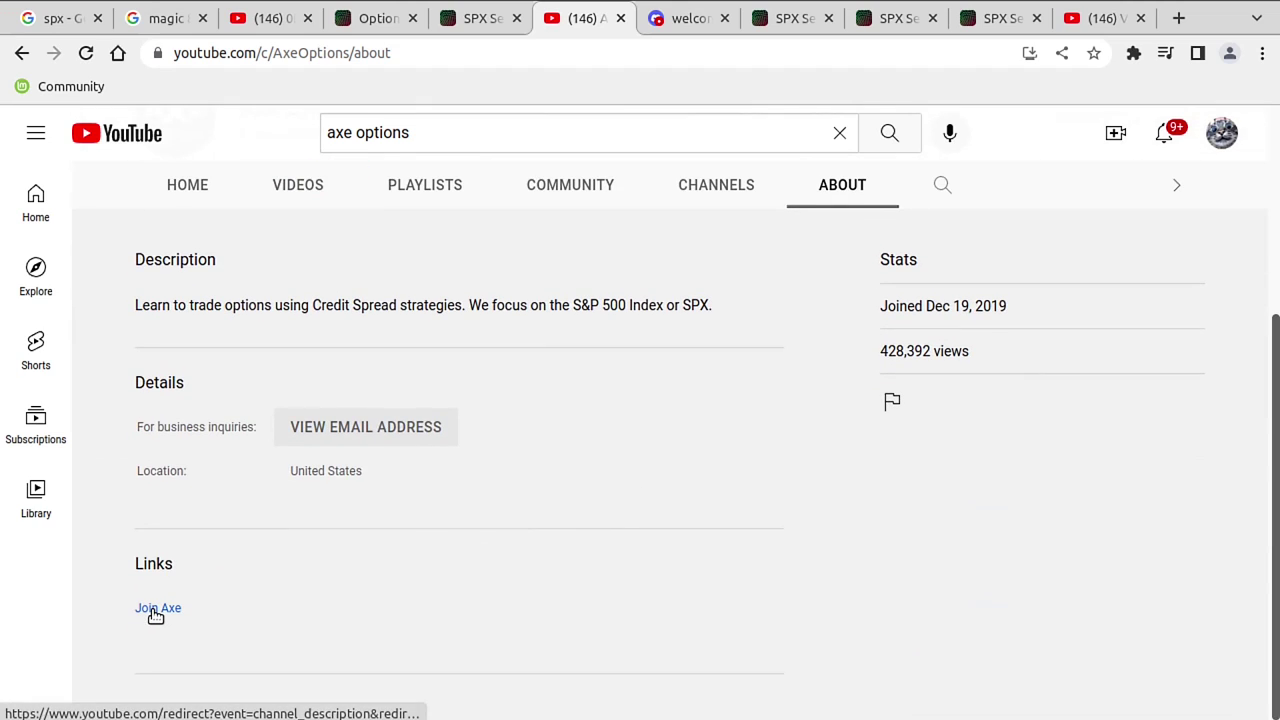
left_click(156, 610)
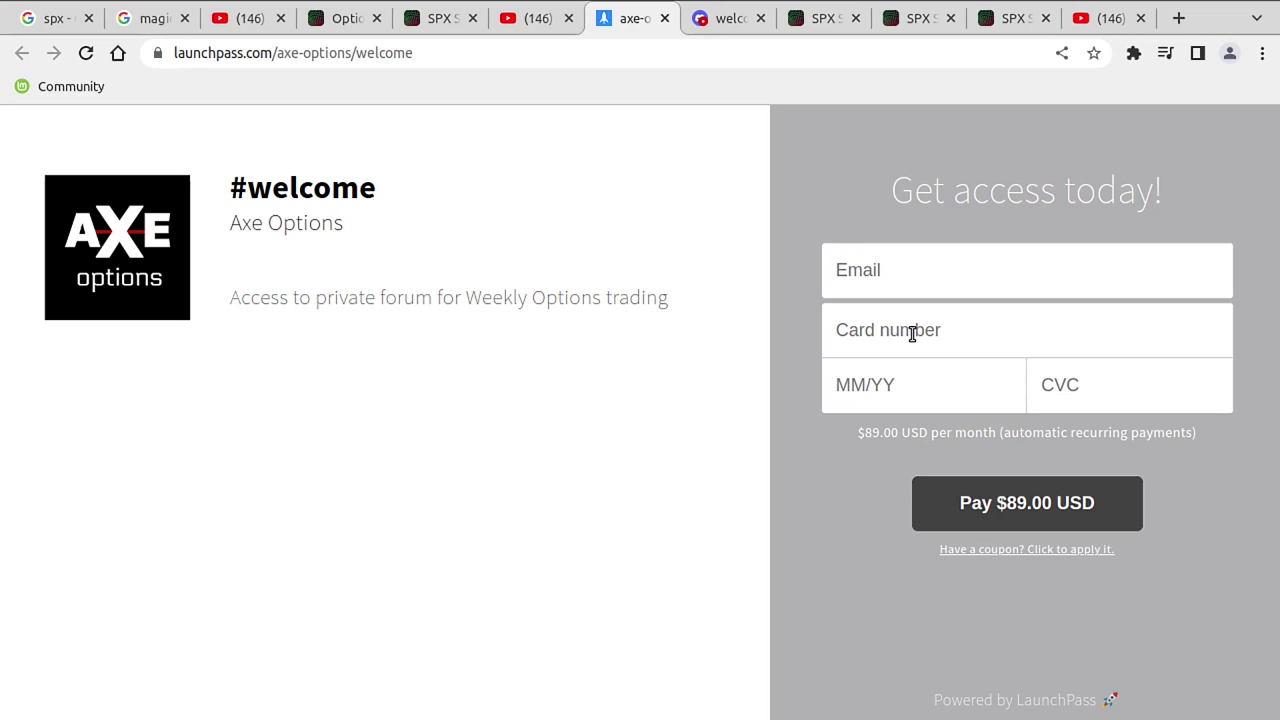
left_click(664, 18)
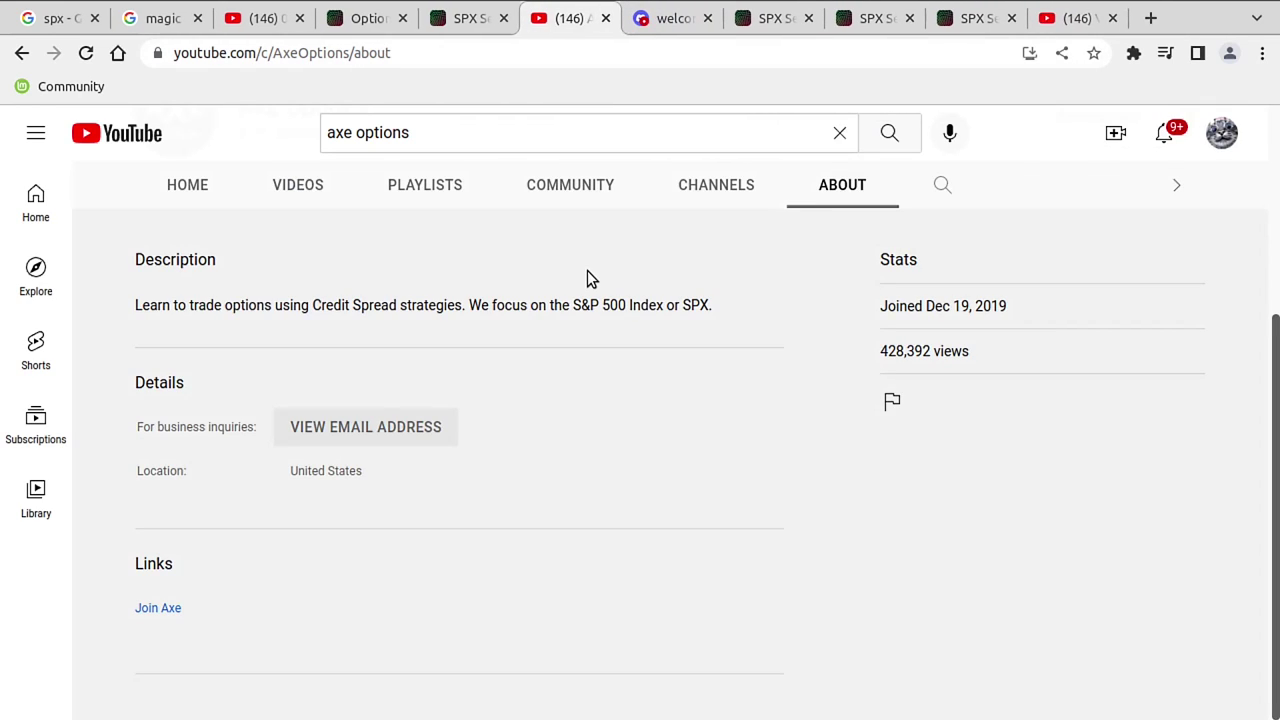
scroll(250, 275, "up", 3)
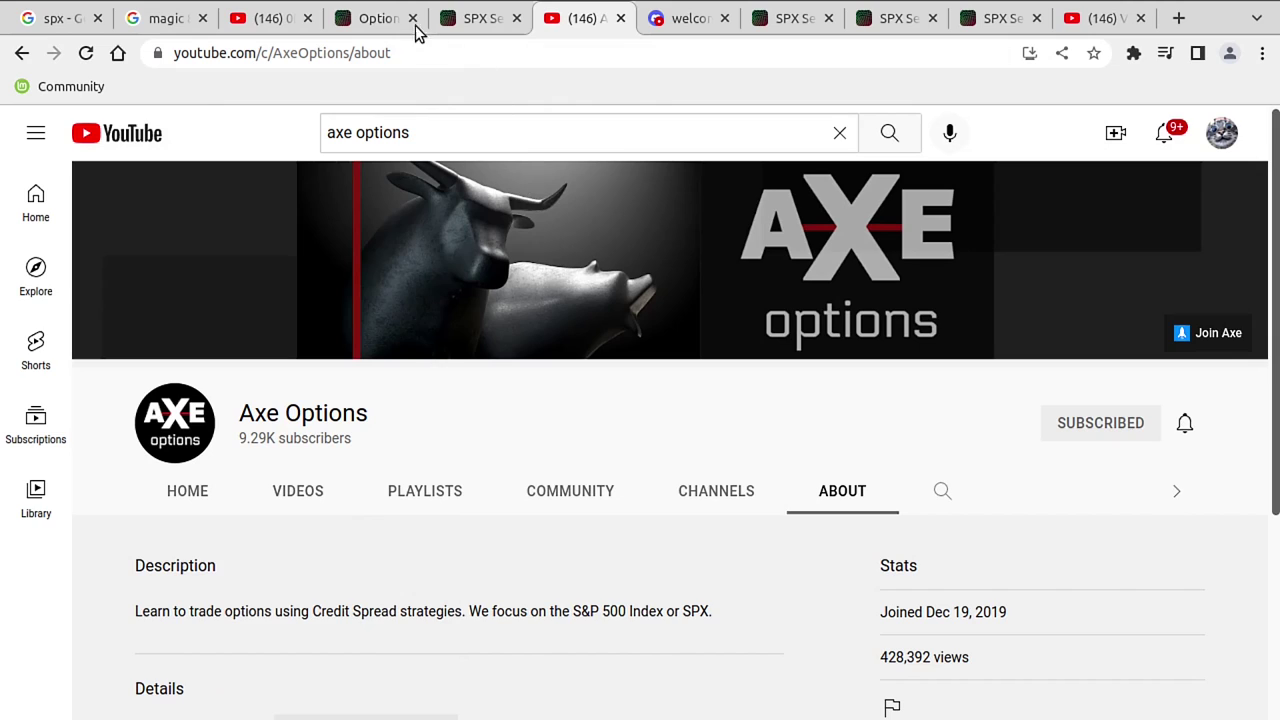
Review OptionStrat's list of buildable strategies and the welcome channel of the Axe Options Discord server.
left_click(383, 25)
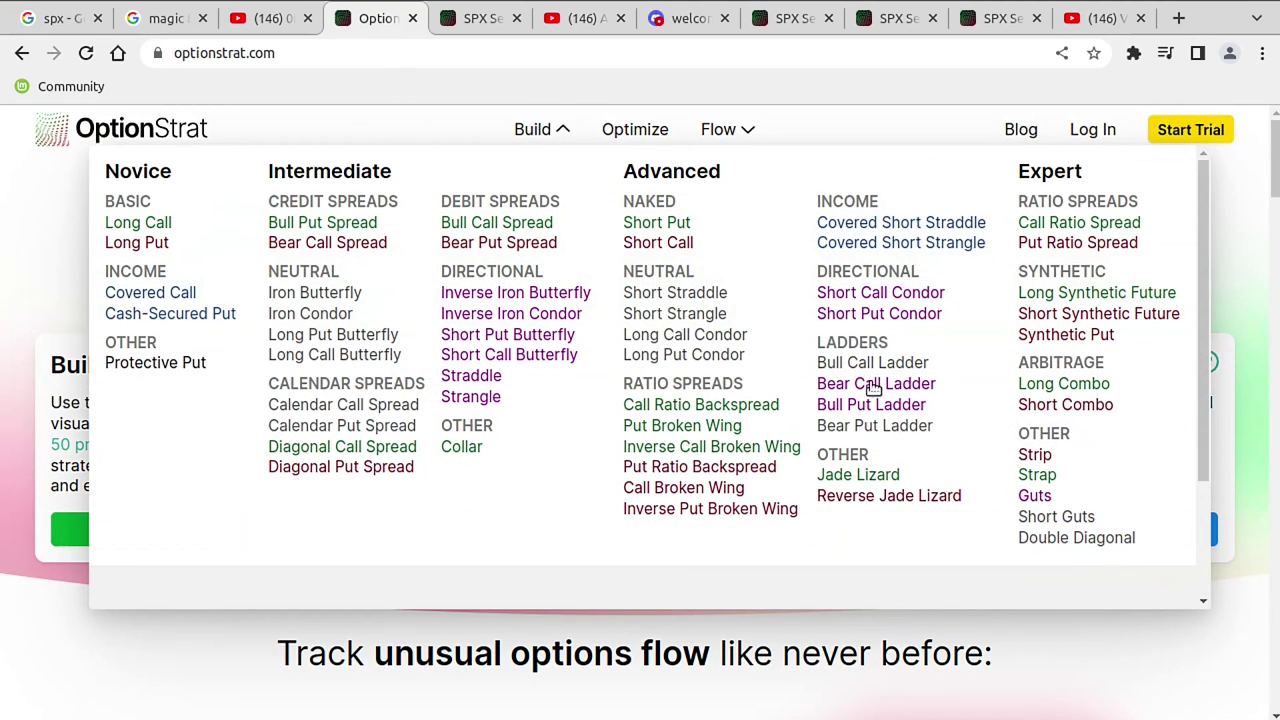
left_click(677, 26)
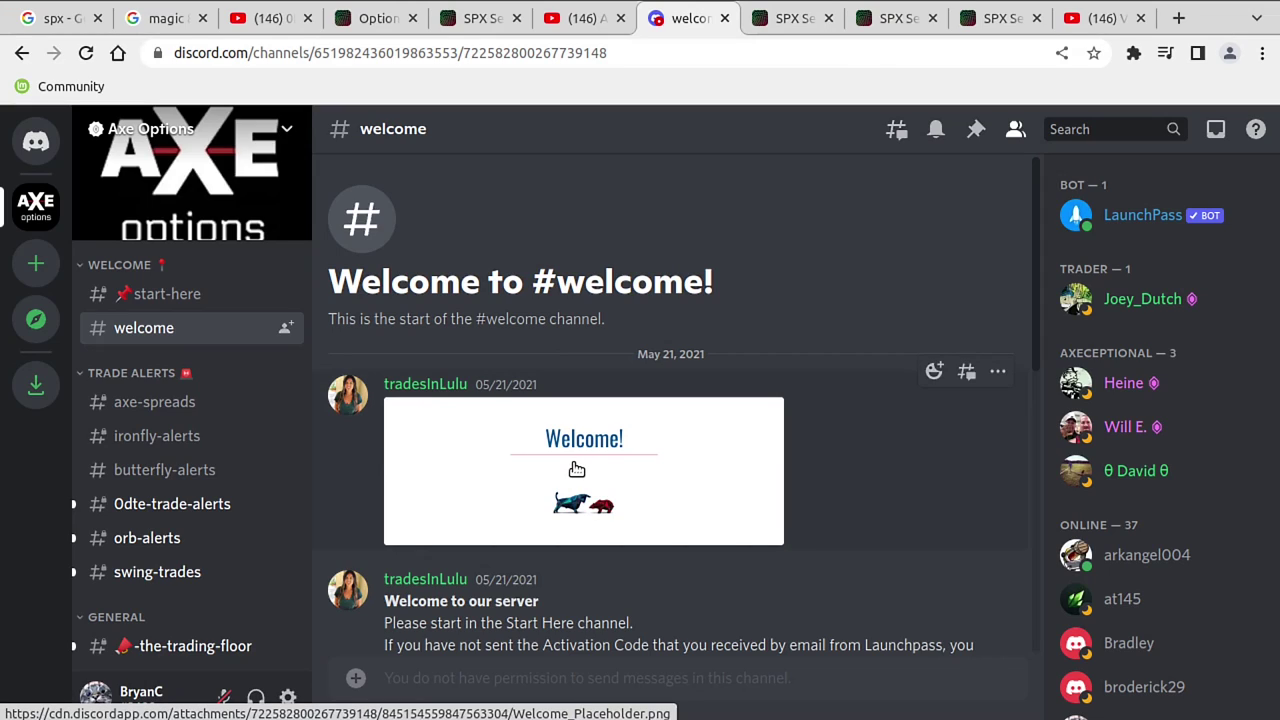
key("alt+Tab")
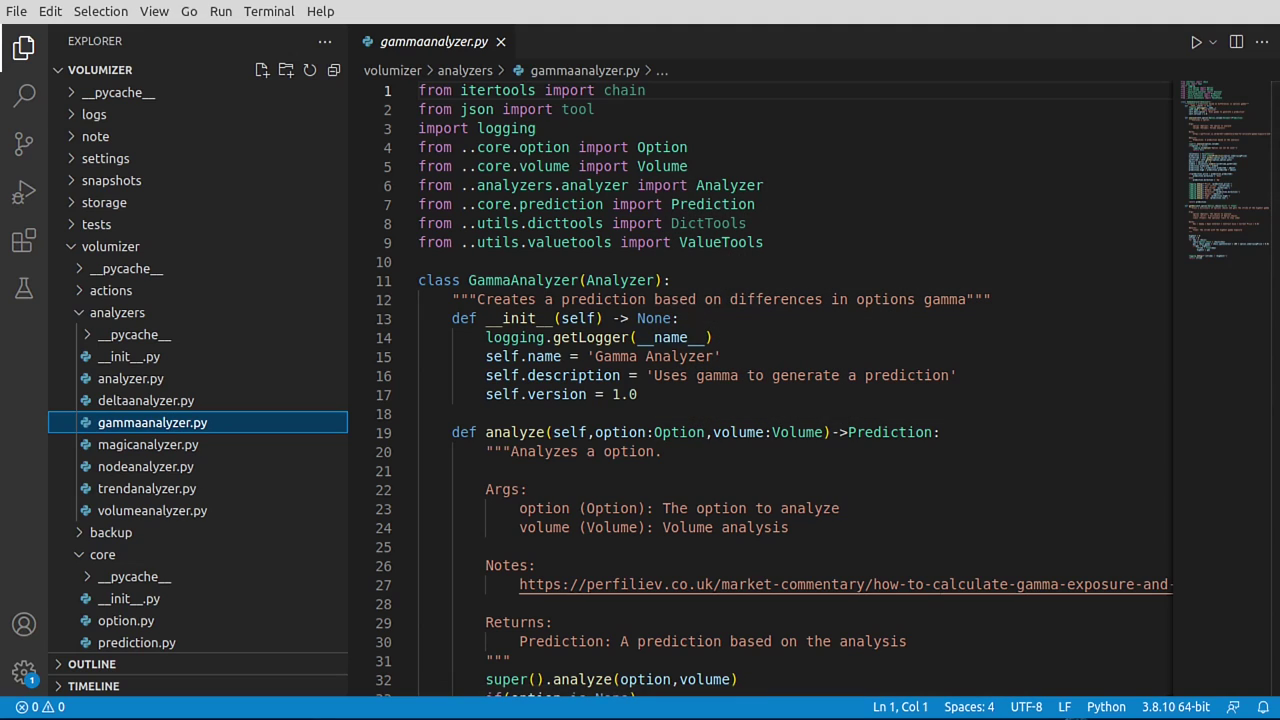
key("alt+Tab")
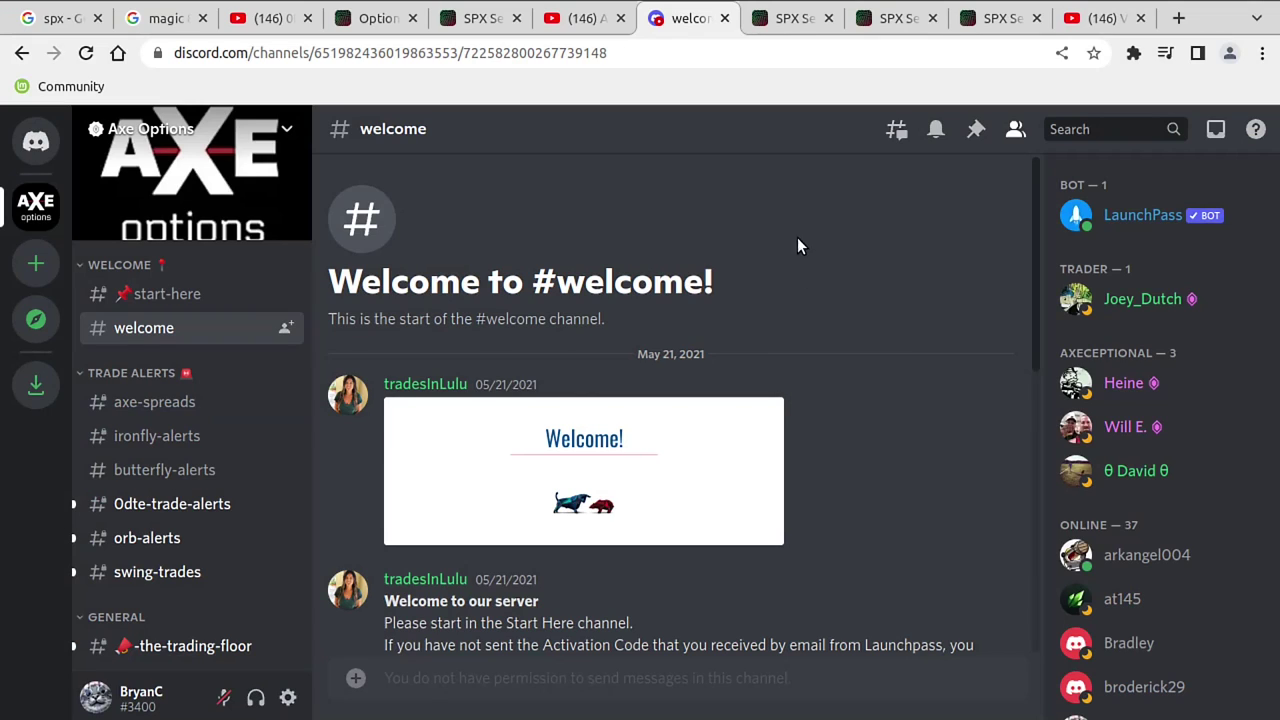
Revisit the VoidRealms channel's videos and return to the SPX chart in thinkorswim.
left_click(1100, 18)
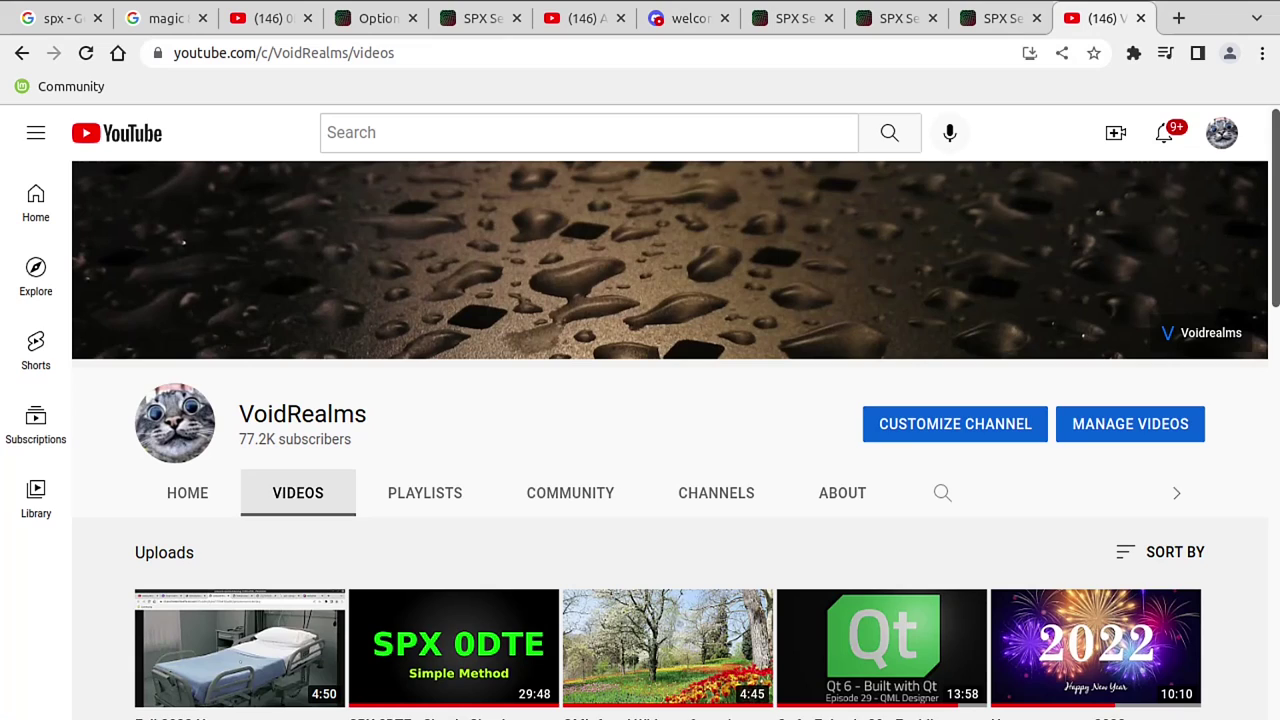
key("alt+Tab")
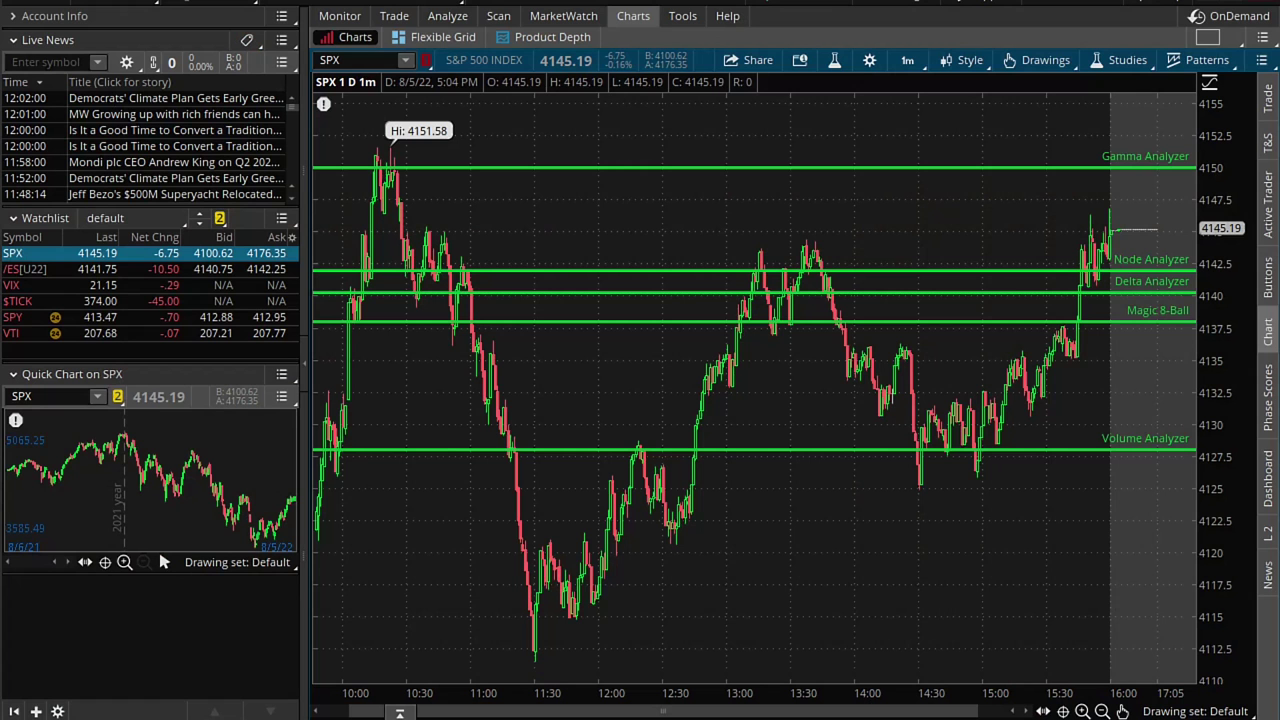